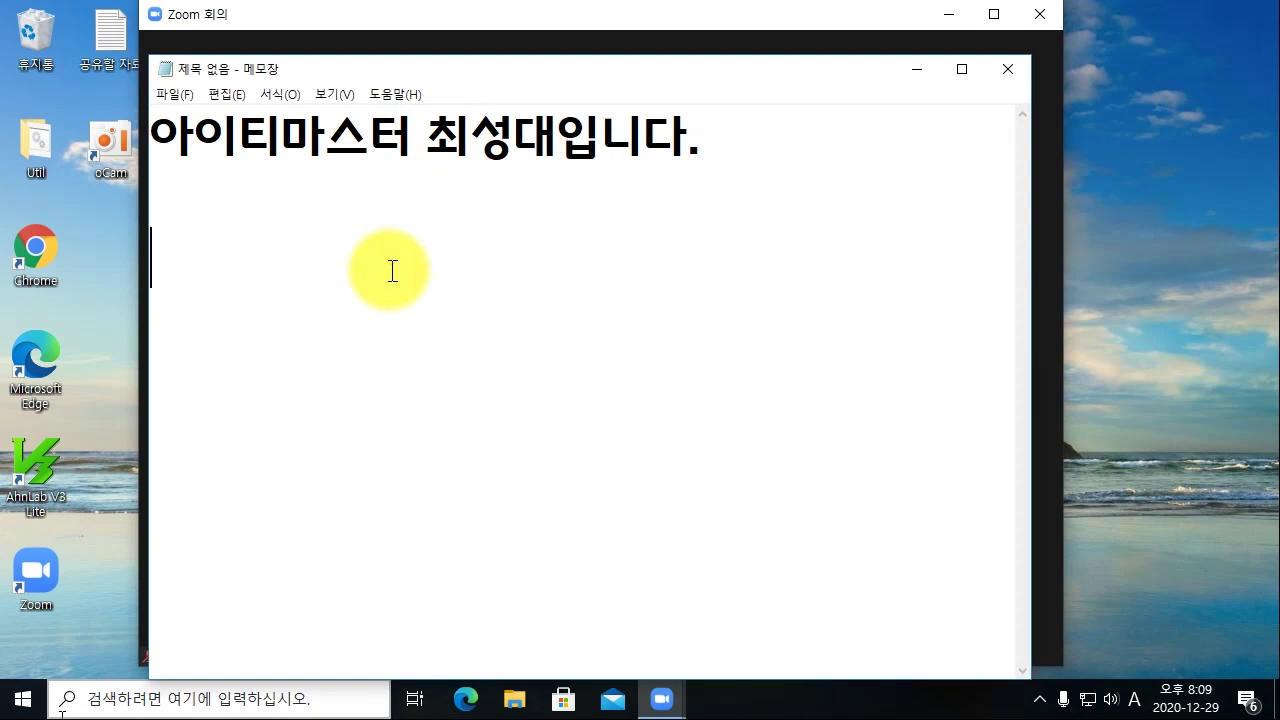
Add the line "줌 3억명..." to the note, followed by blank lines.
type("줌")
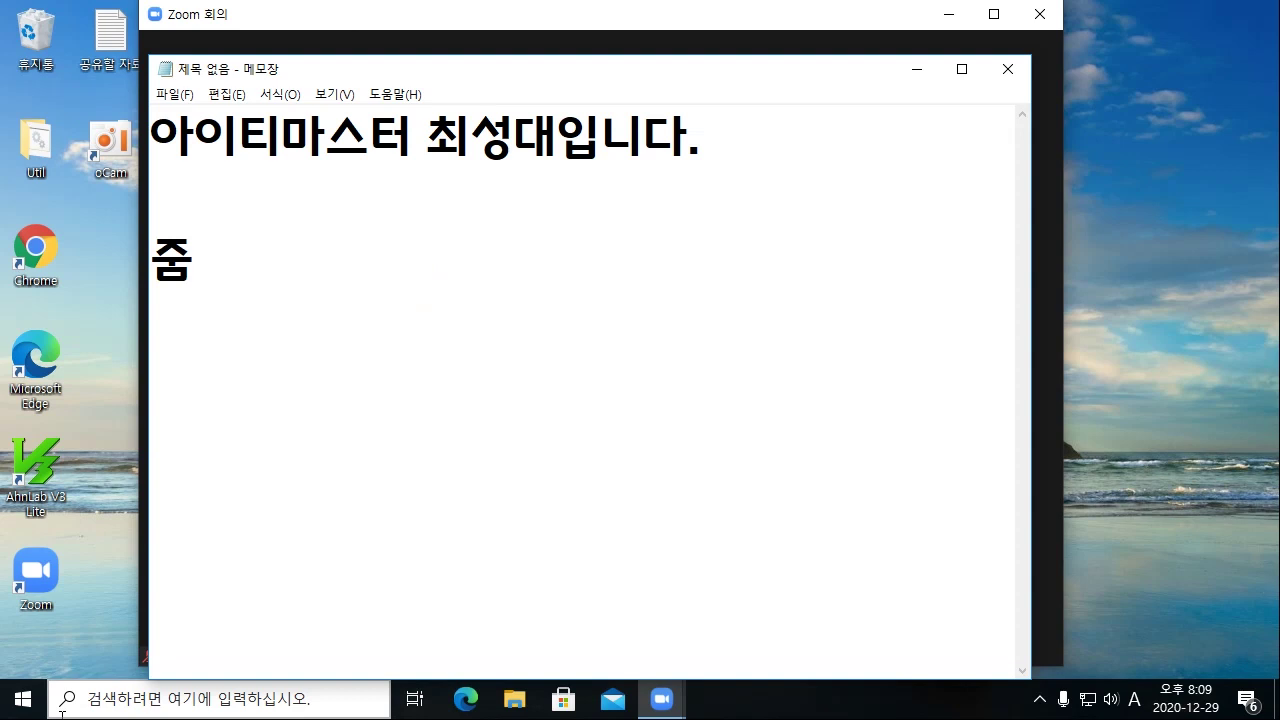
type(" 3억명")
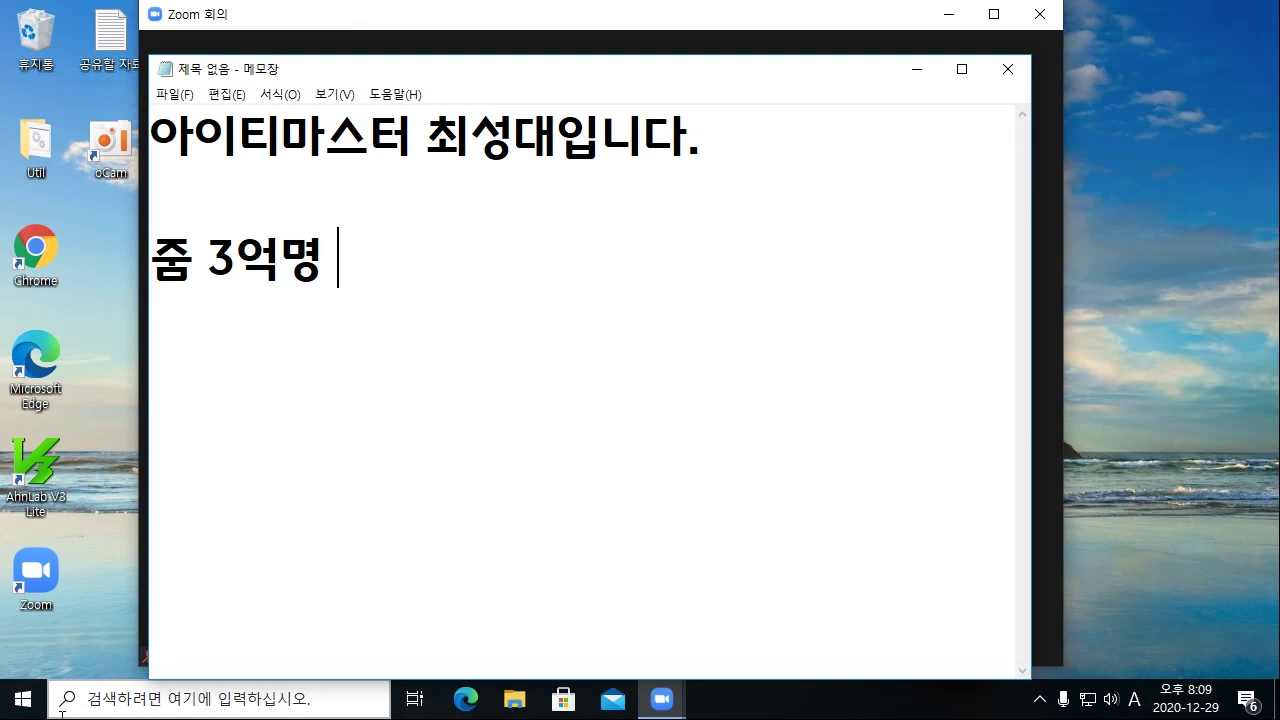
type("...")
key("Return")
key("Return")
Write "구독. 좋아요." as the next line of the note and leave a blank line below it.
type("구독")
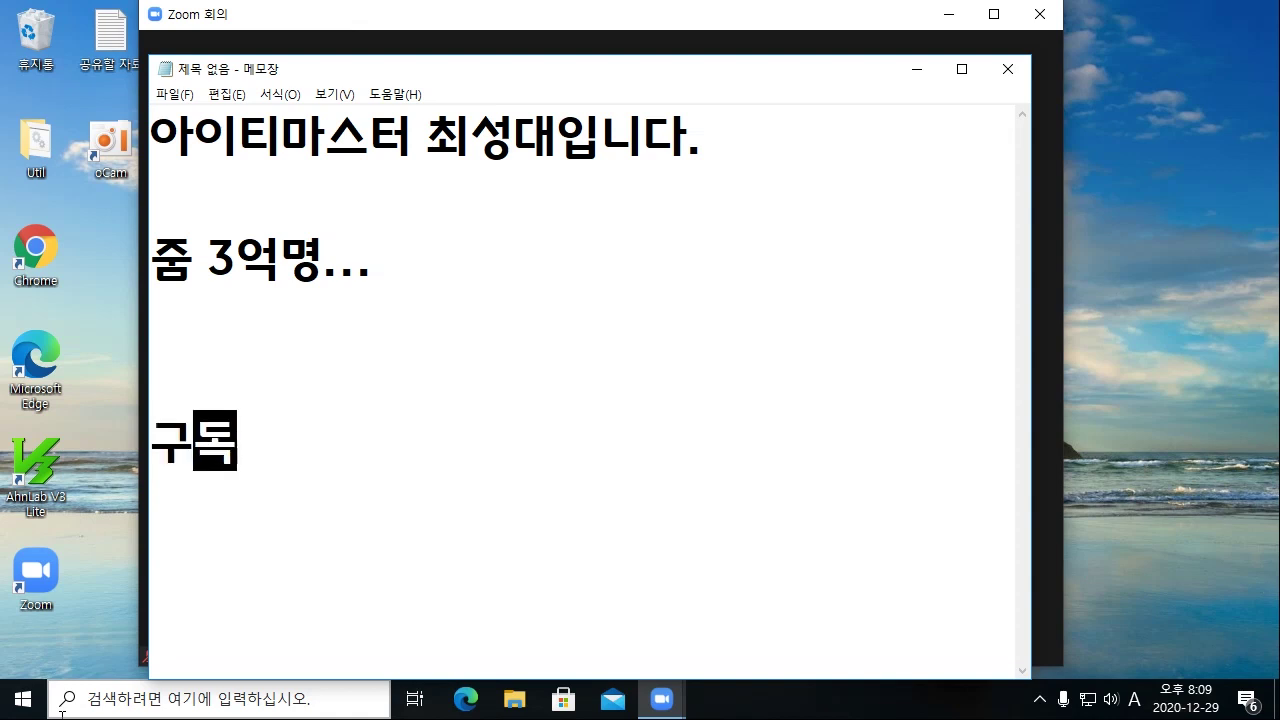
type(". 좋아요.")
key("Return")
key("Return")
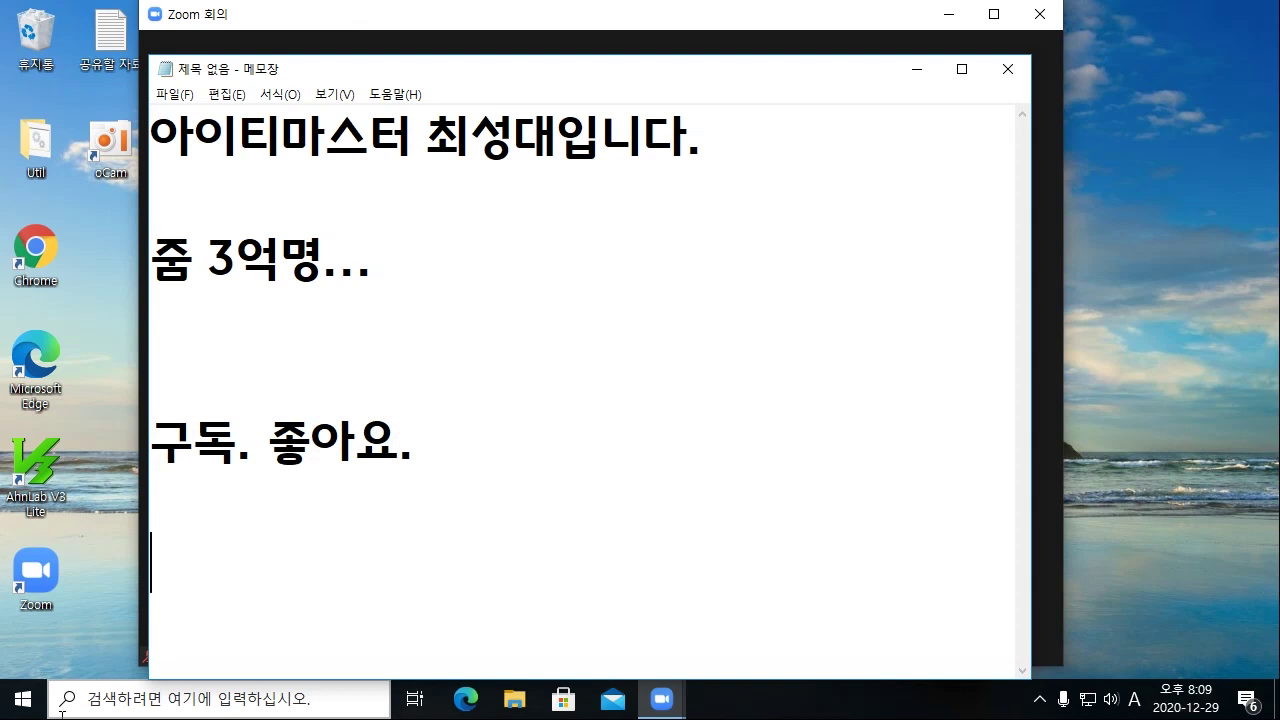
Write the problem line "줌 소리가 안들려요. 안나요." in the note and leave a blank line below it.
type("줌 소리가 ")
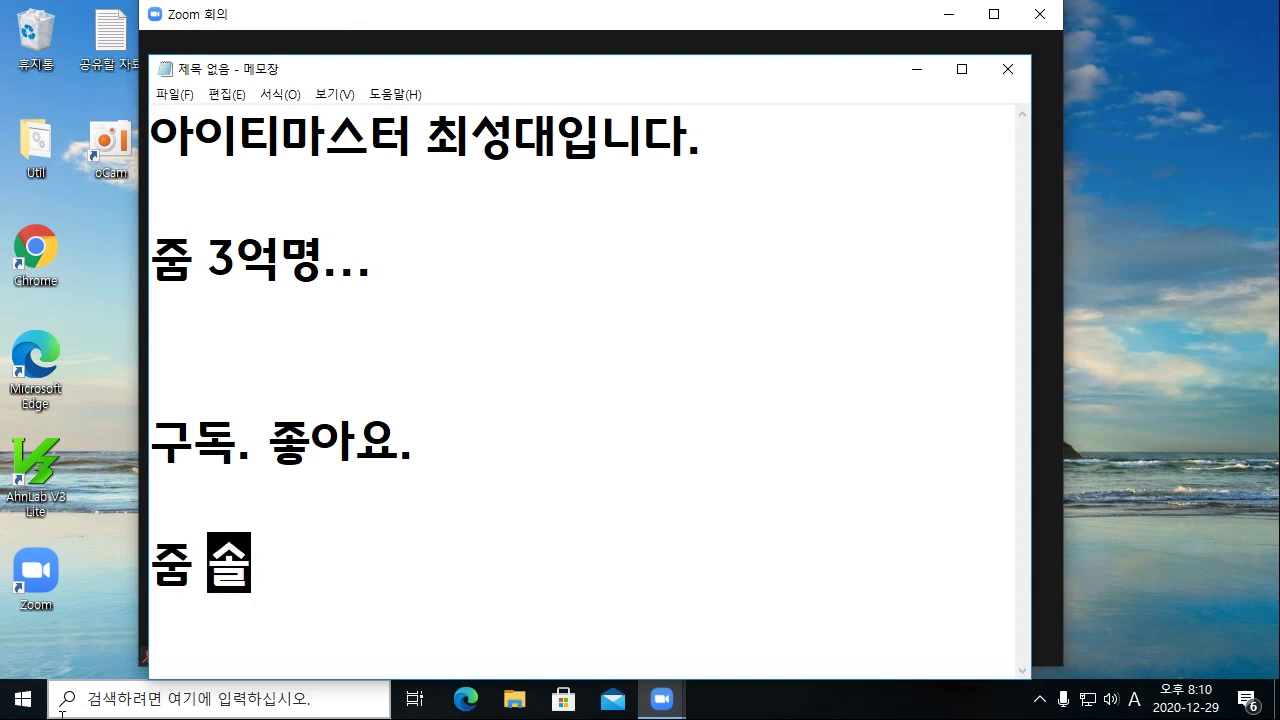
type("ㄷ")
key("BackSpace")
key("BackSpace")
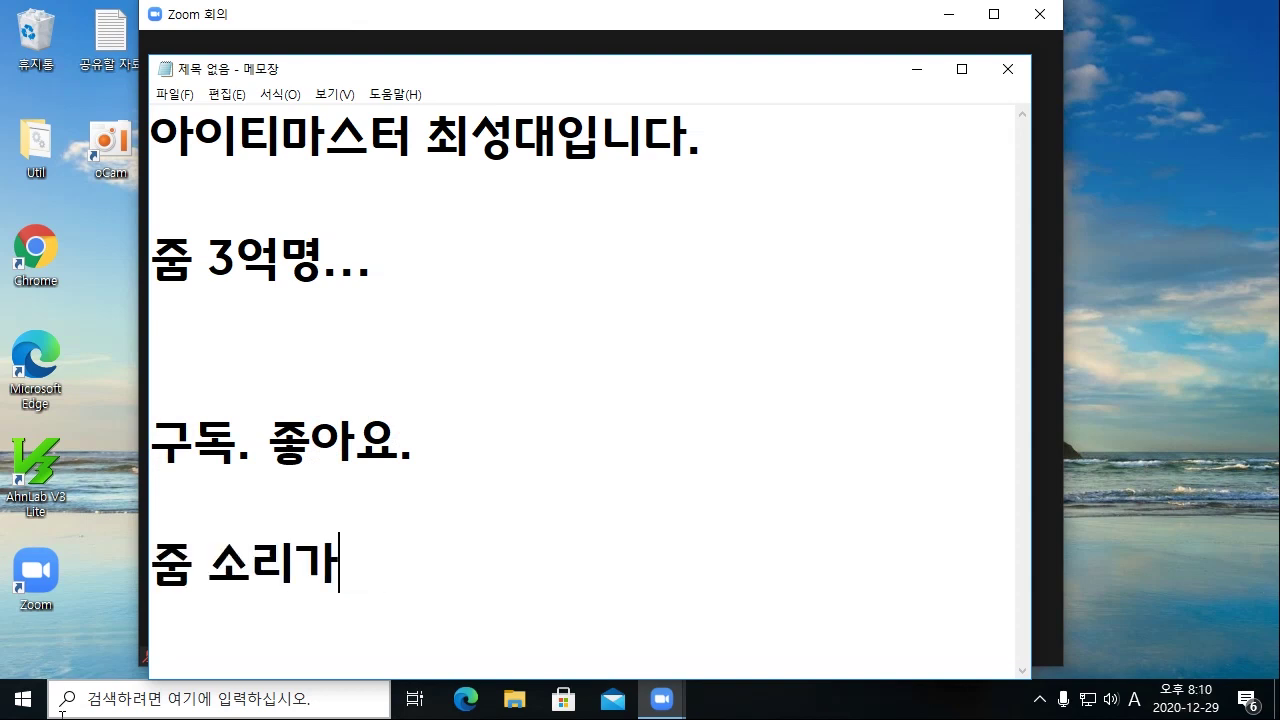
type("안들려요.")
key("Return")
key("Return")
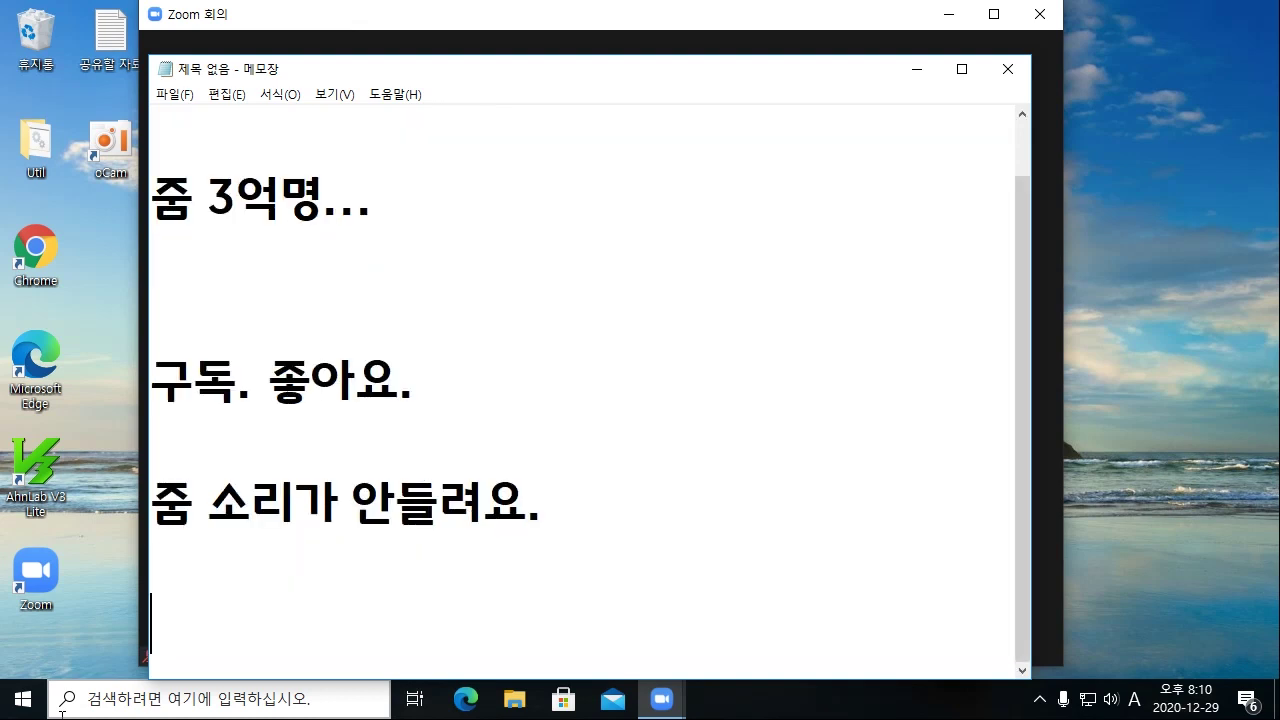
key("BackSpace")
type("안나요")
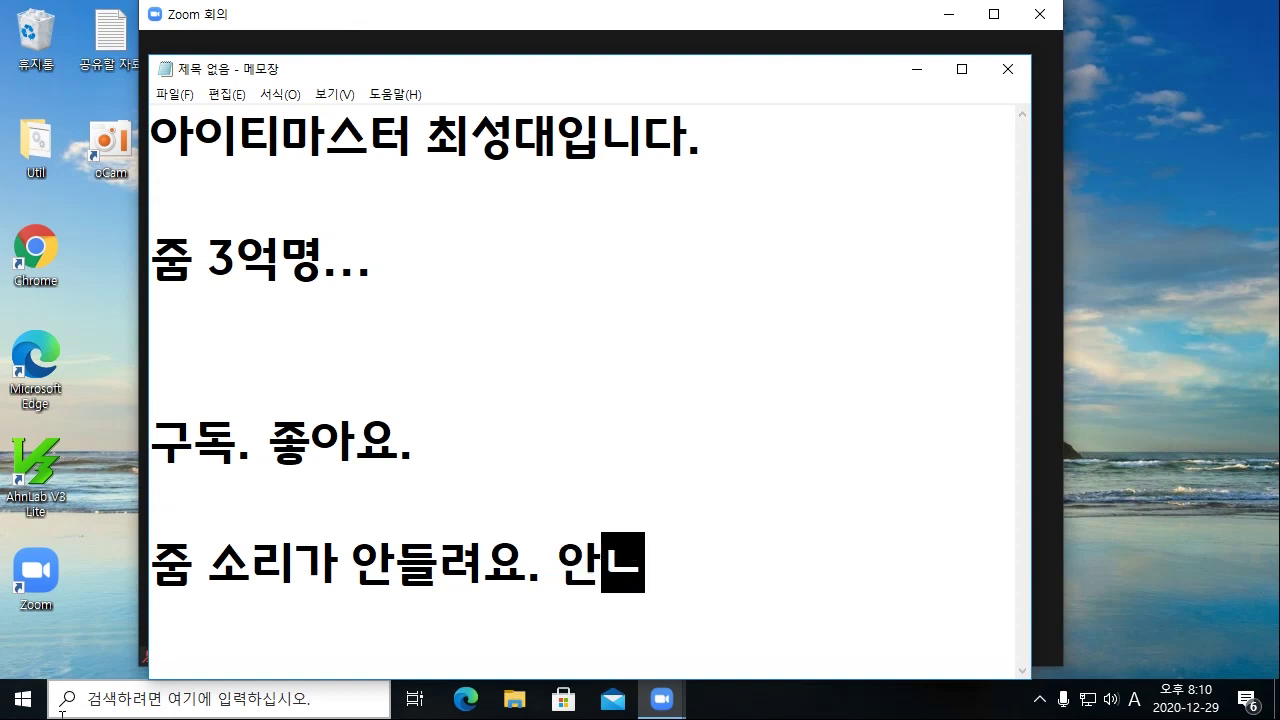
type(".")
key("Return")
key("Return")
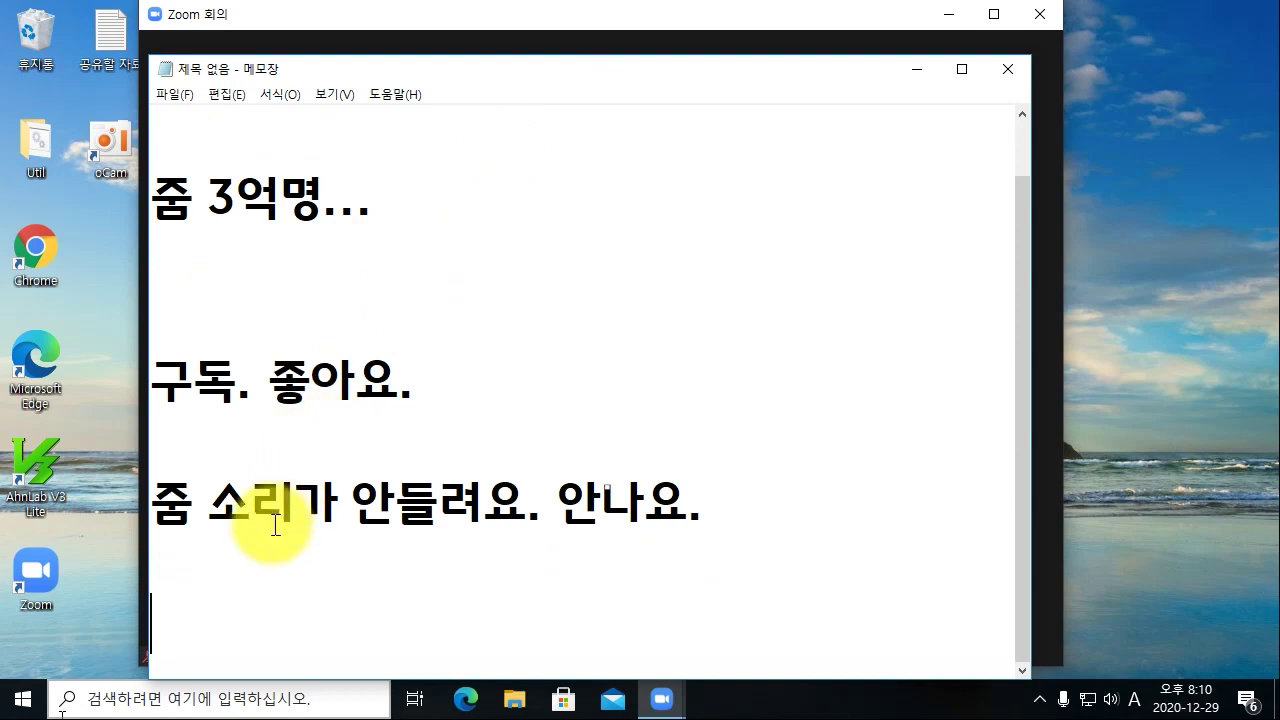
Add the first numbered question, "1. 줌 프로그램만?", beneath the problem line.
type("1. 줌 프로그램마")
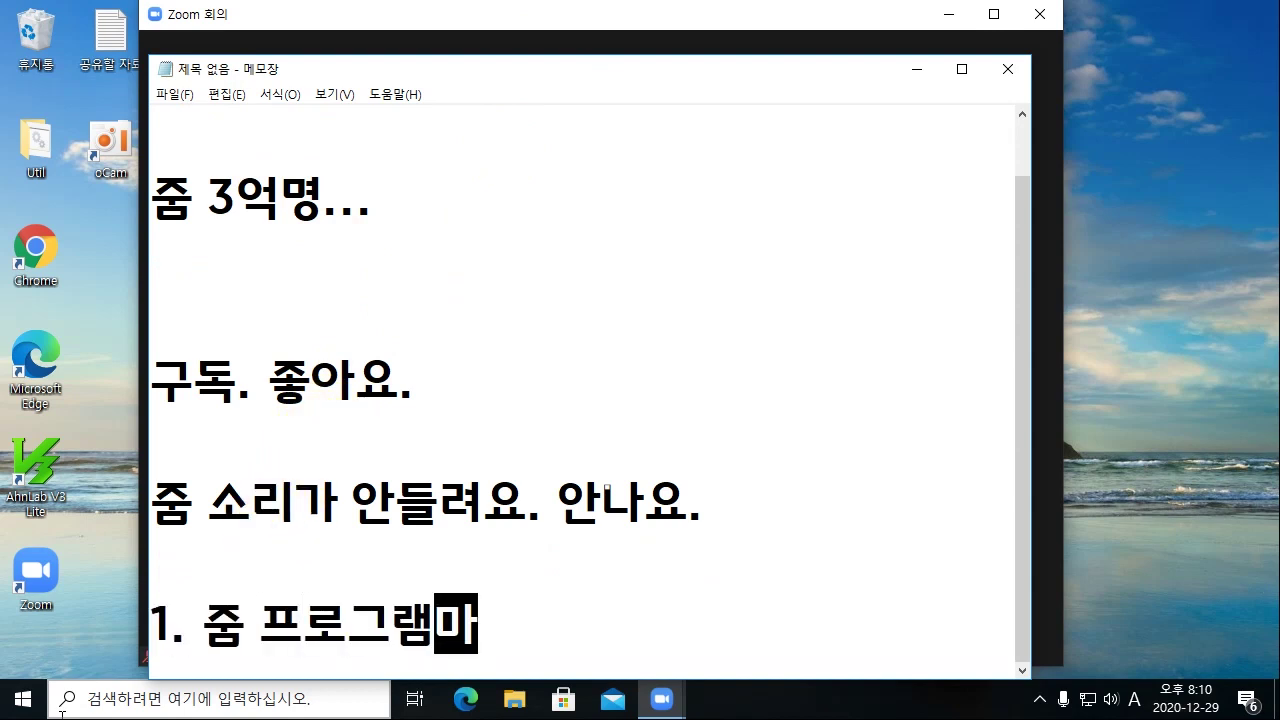
type("ㄴ소")
key("BackSpace")
key("BackSpace")
type("?")
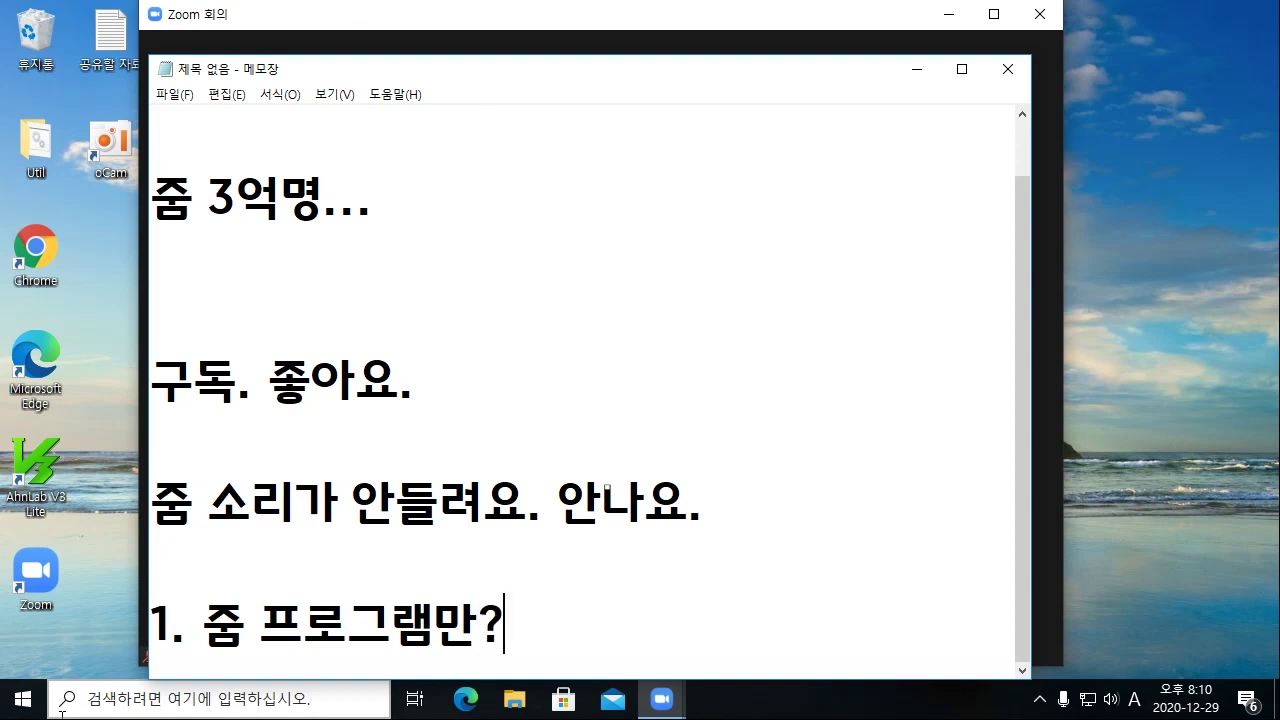
Add the second numbered item, "2. 컴퓨터에서 소리가 들리지.", on a new line, followed by a blank line.
key("Return")
type("2. 컴퓨터에서 소리가 들리지")
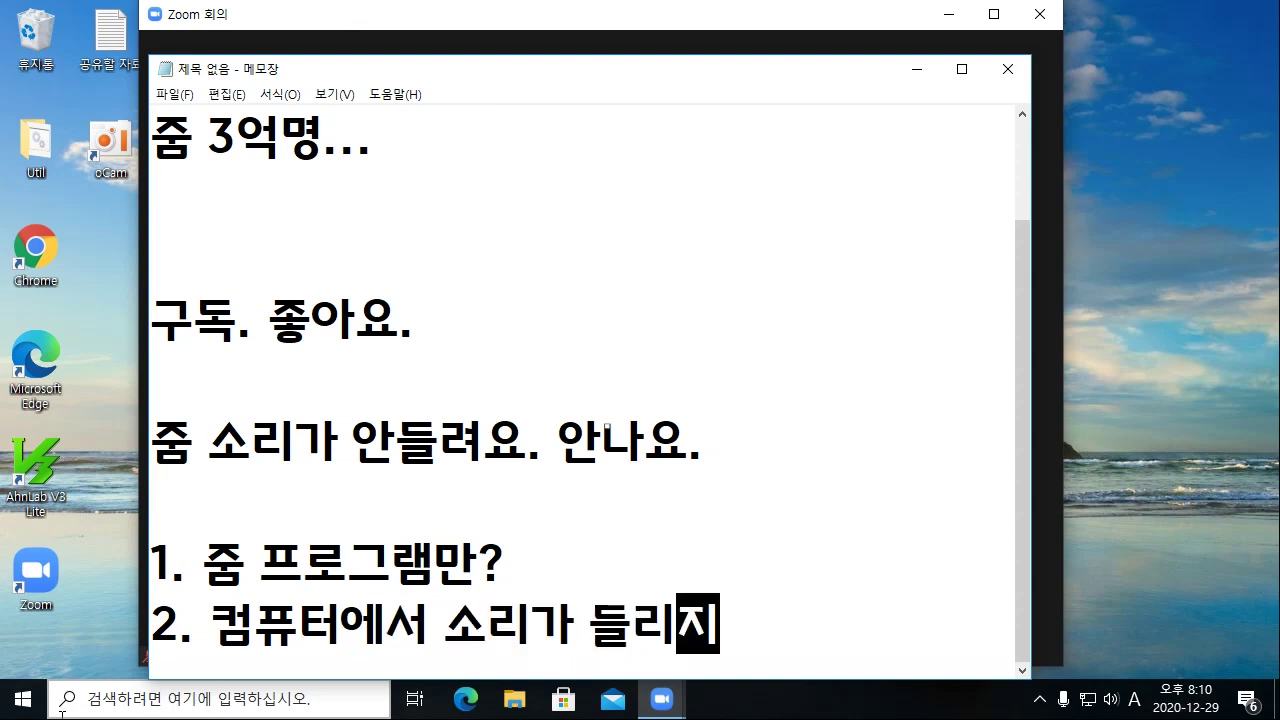
type(".")
key("Return")
key("Return")
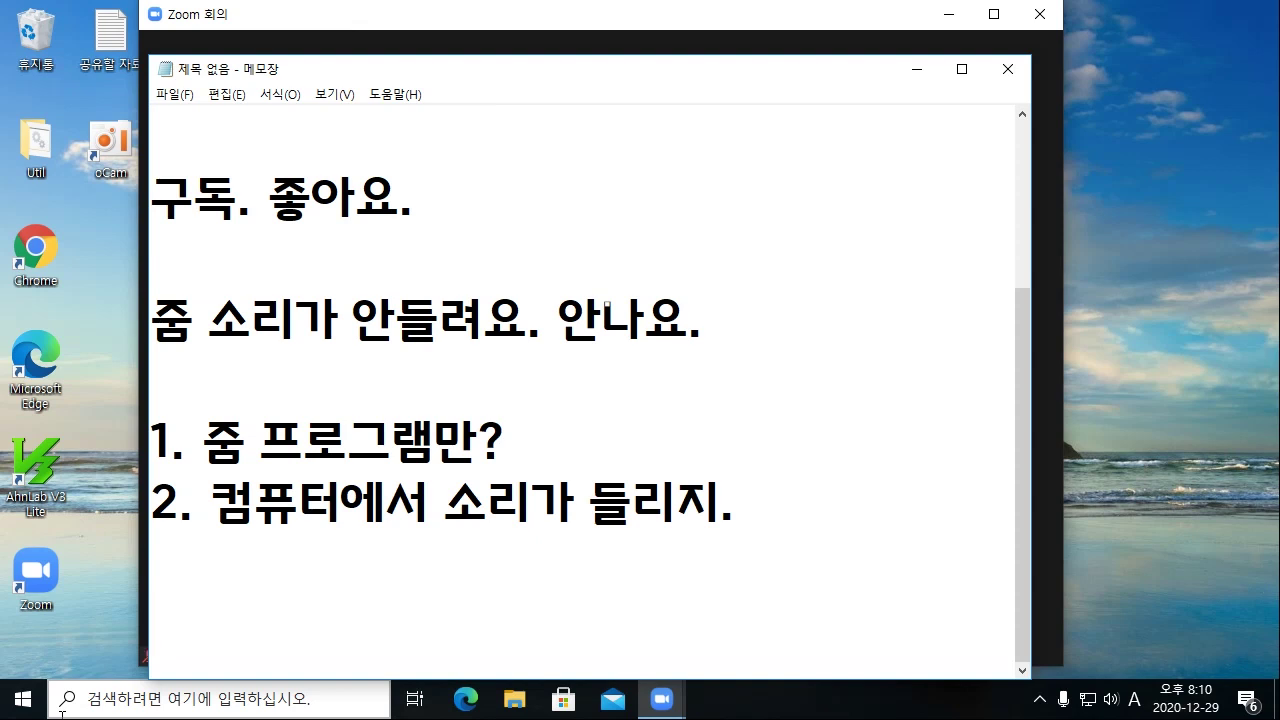
Write "1번이 이유라고." below the numbered items and start a new line.
type("1번이 이유")
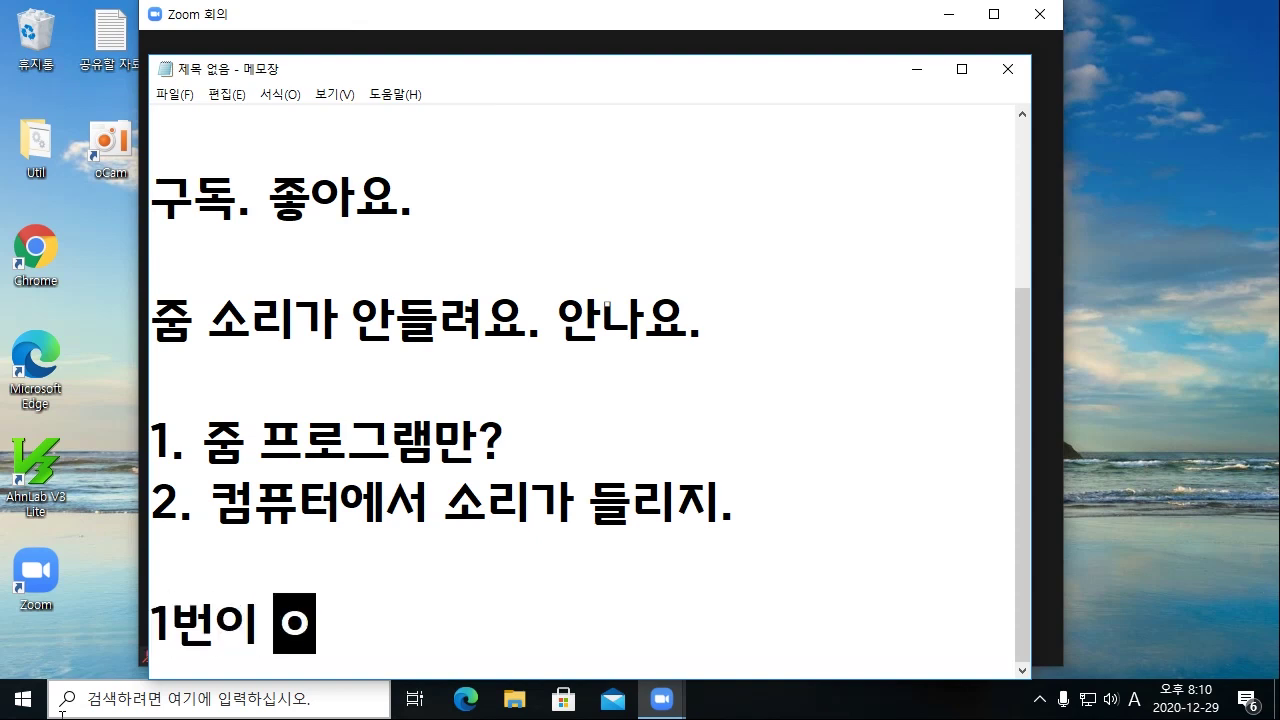
type("라고.")
key("Return")
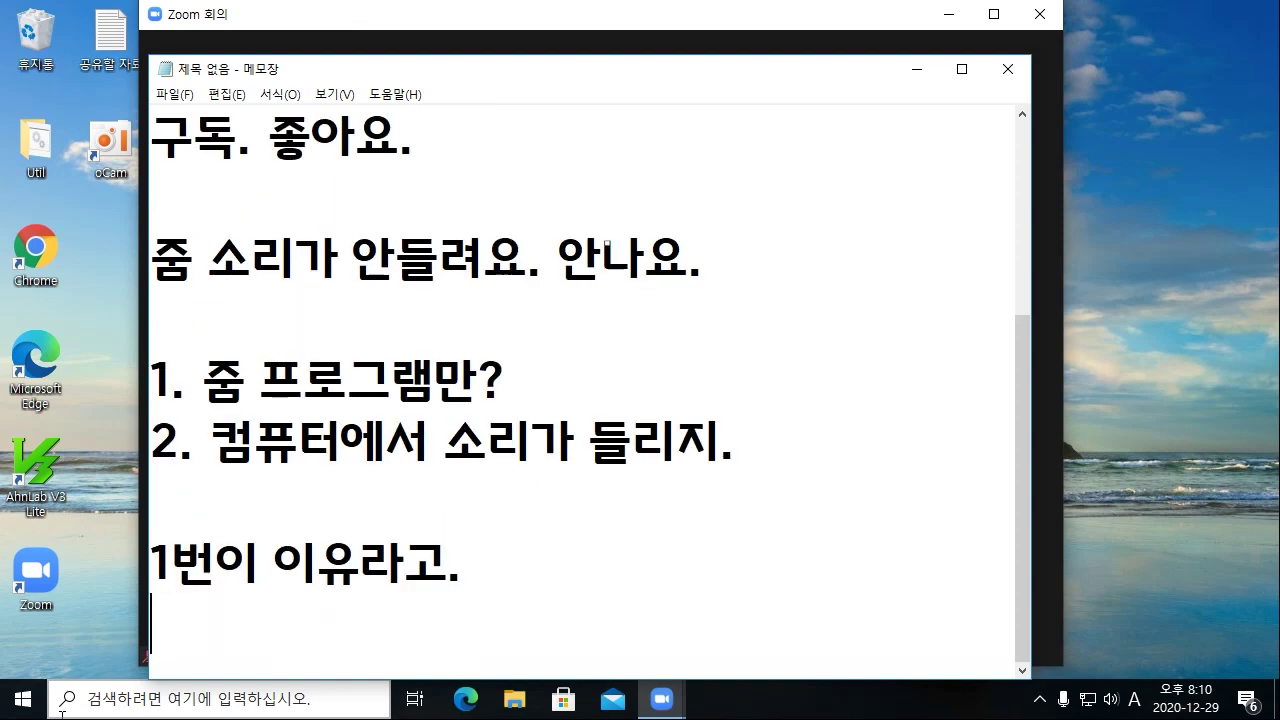
type("상대방.")
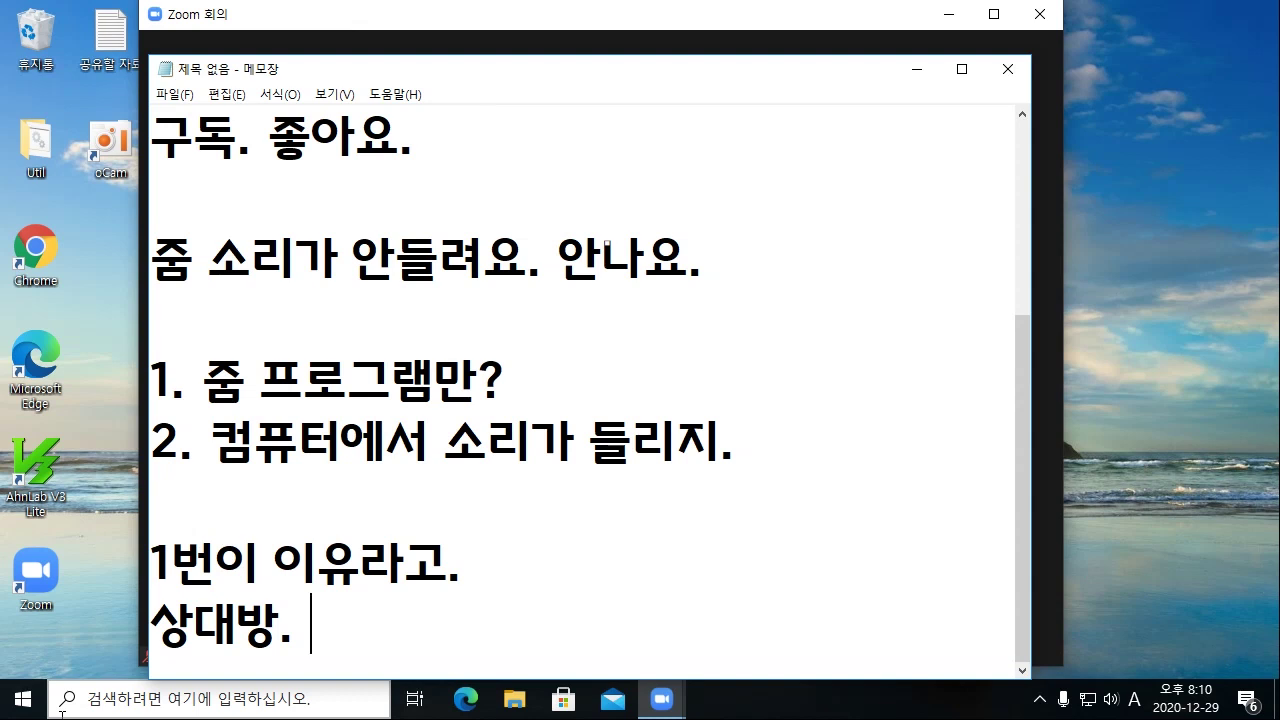
key("BackSpace")
key("BackSpace")
key("BackSpace")
key("BackSpace")
key("BackSpace")
Finish the note with "줌에 참석한 다른 사람들은 다 들리는데," and, on the line after it, "나만 안 들려요.".
type("줌에 ")
type("참석한 다")
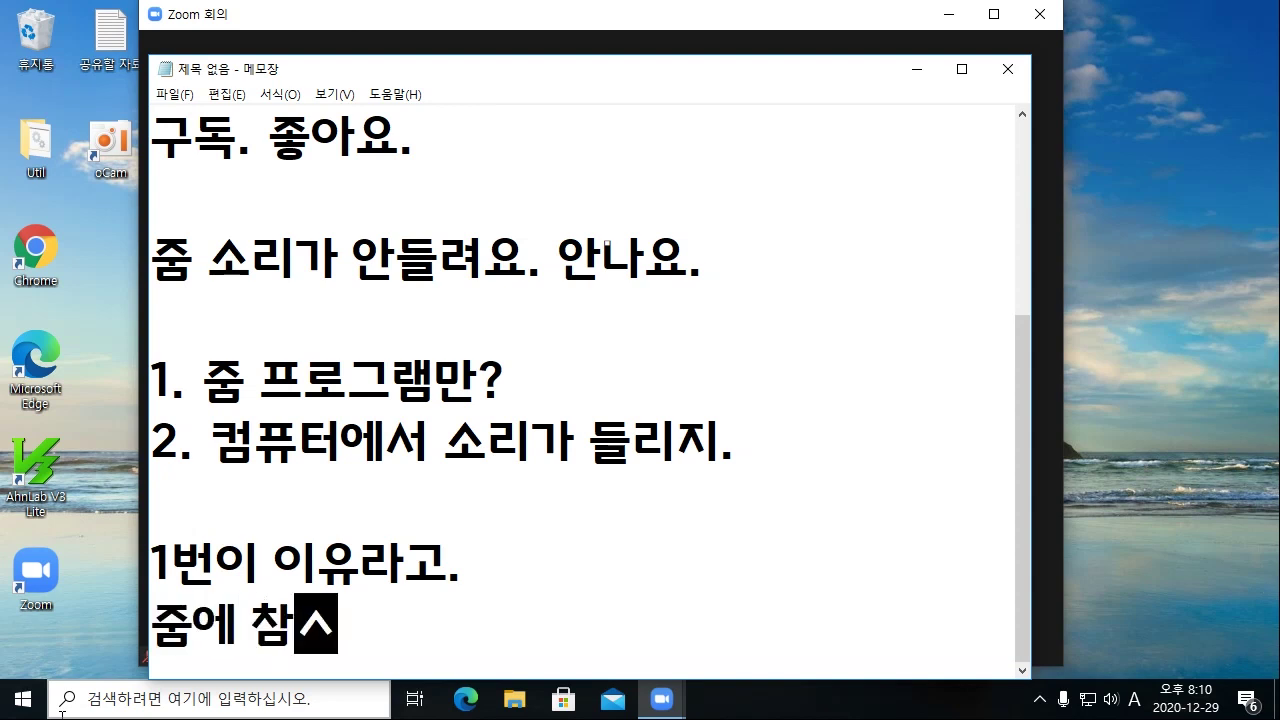
type("른 사람들은 ㄷ")
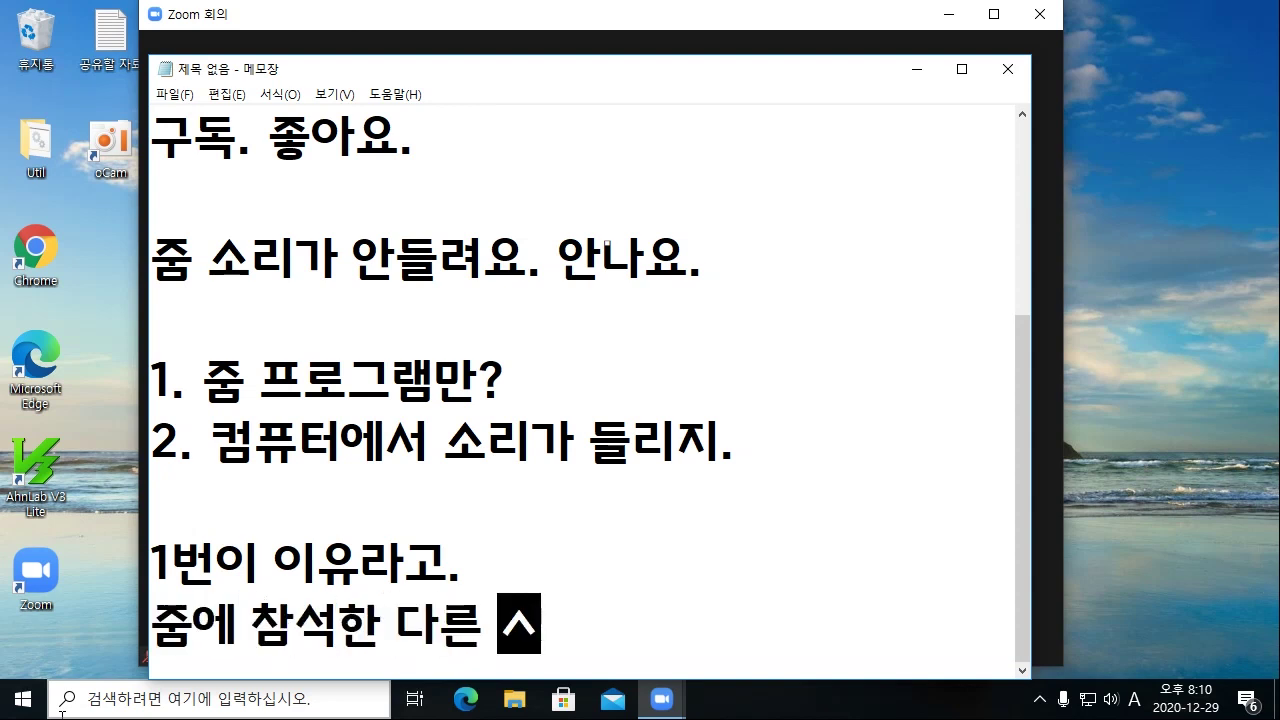
type("다 들리는데,")
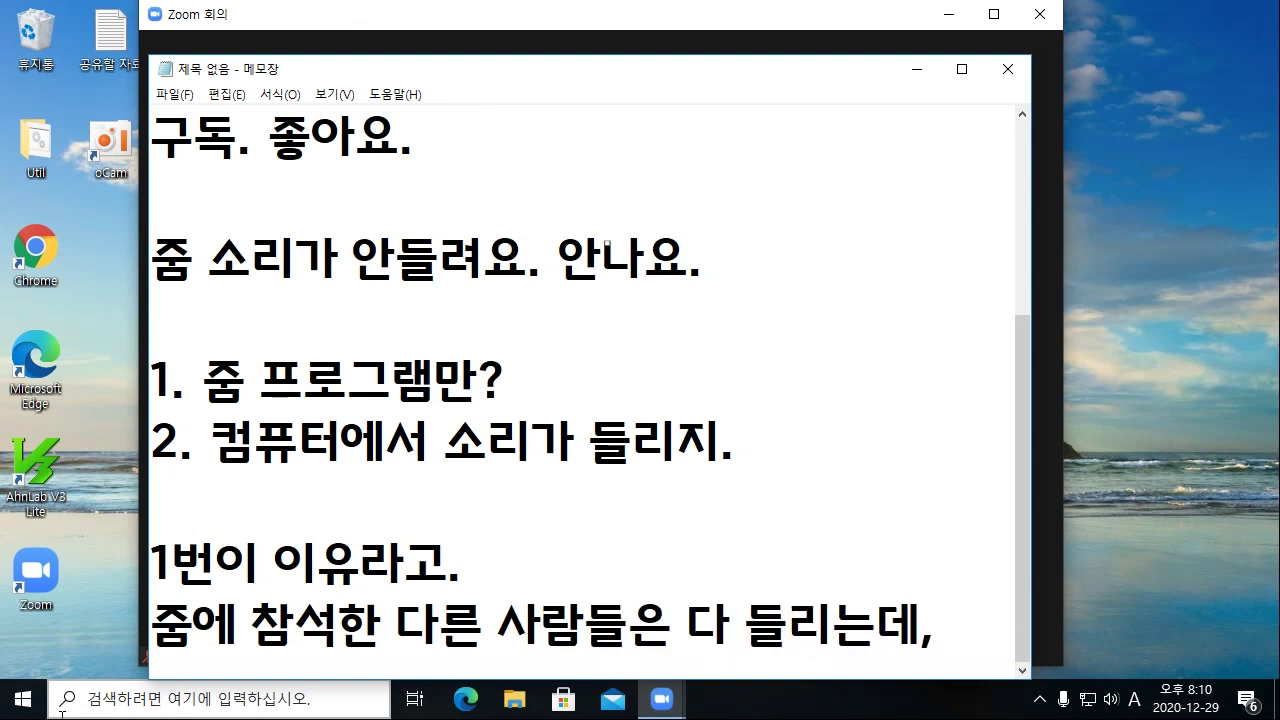
key("Return")
type("나만 안 들ㄹ")
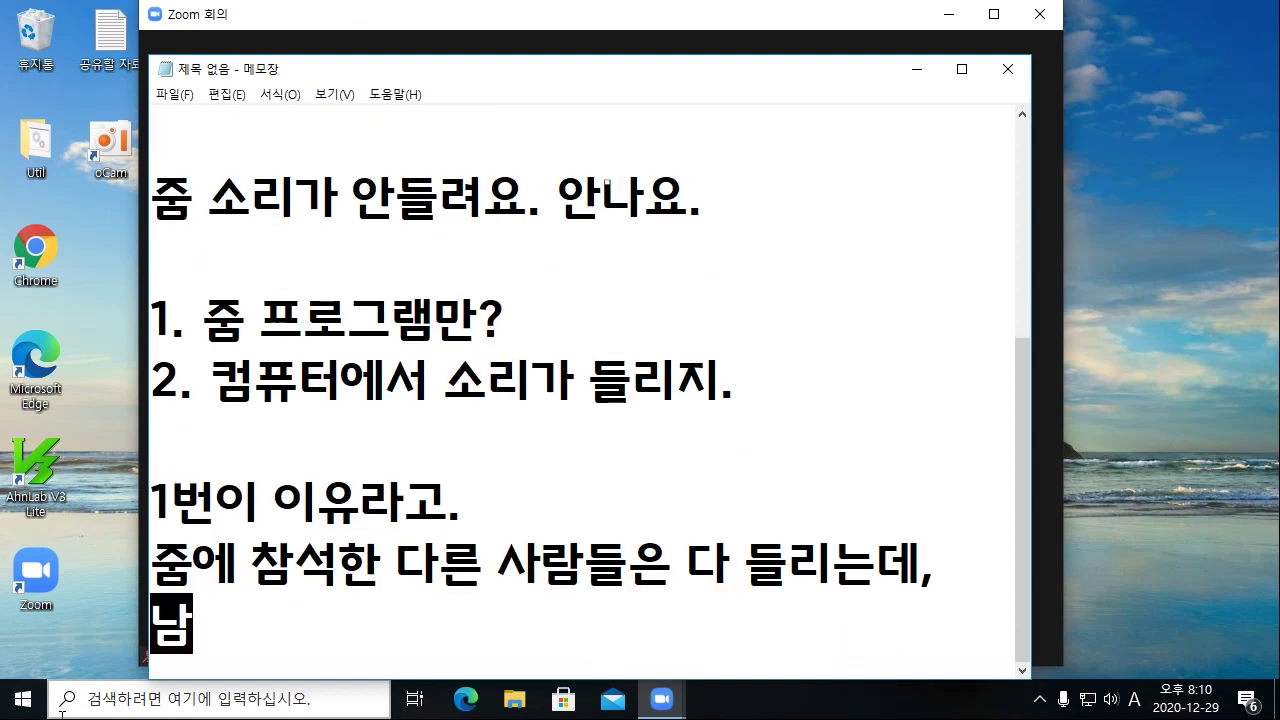
type("려요.")
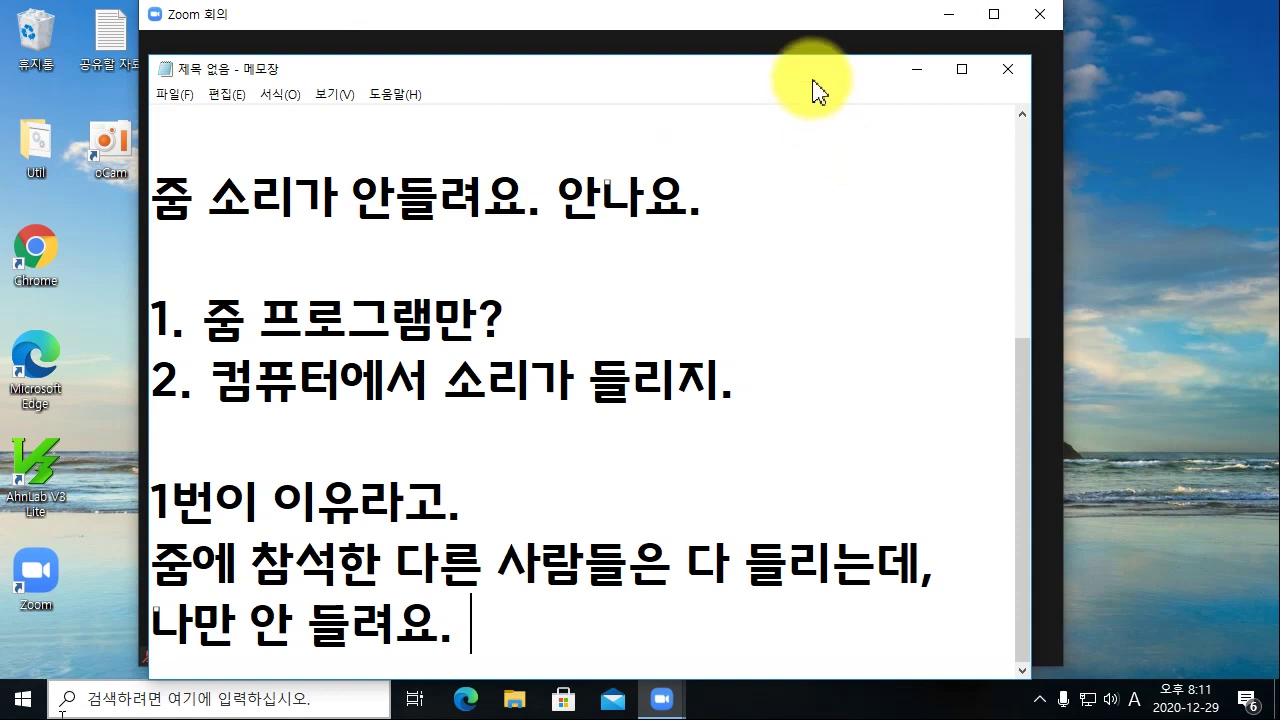
Bring the Zoom meeting window in front of the note and shift it slightly on the desktop.
left_click(547, 22)
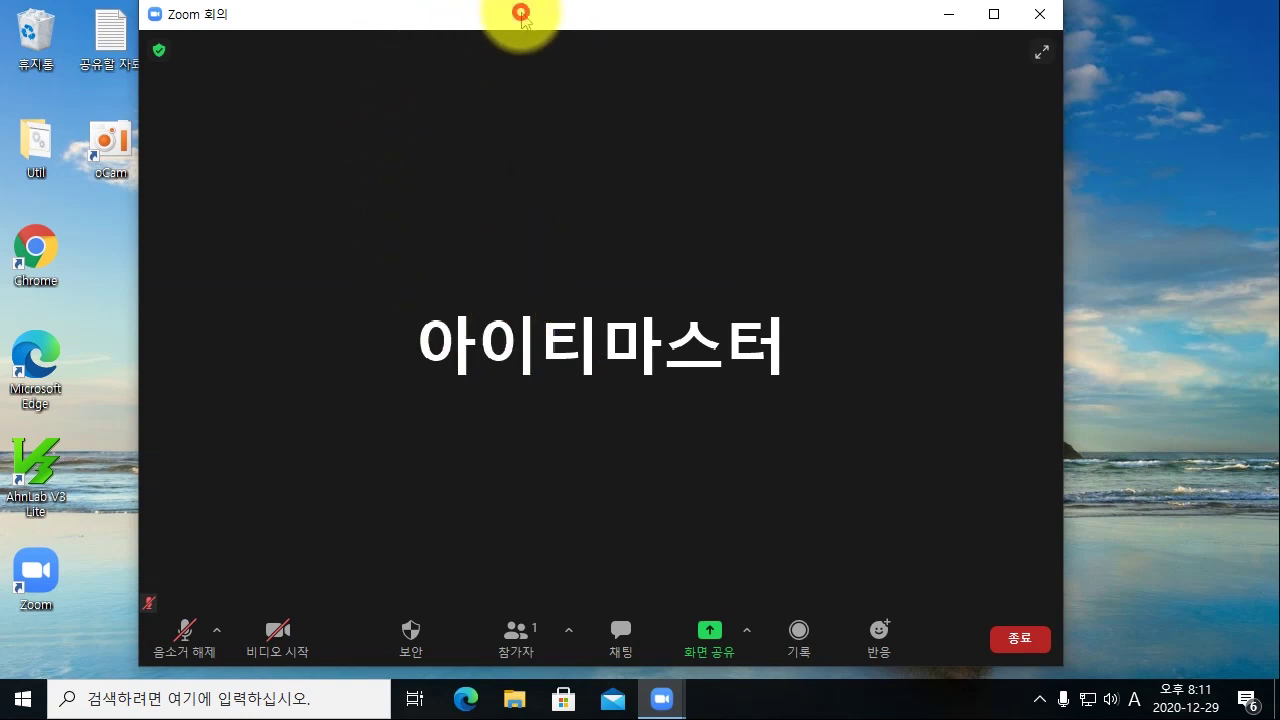
left_click_drag(517, 11, 466, 23)
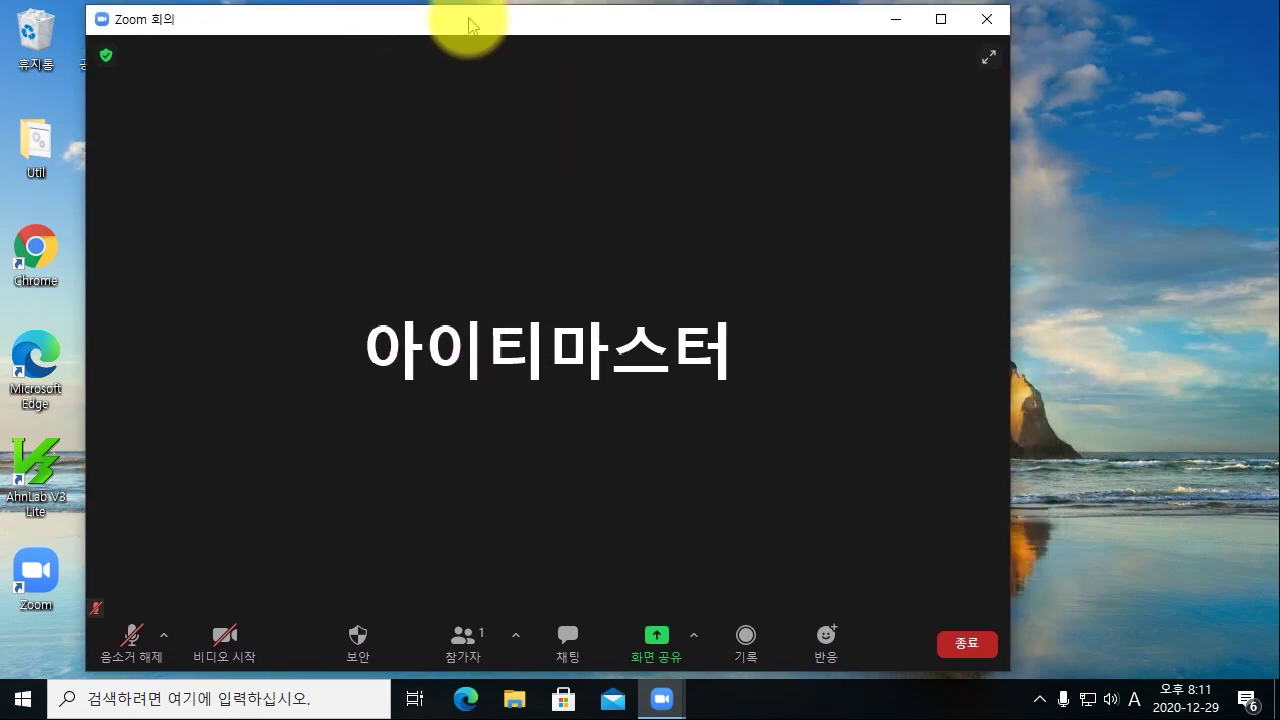
Switch the meeting's speaker to 스피커(High Definition Audio Device) and back to 시스템과 동일.
left_click(165, 636)
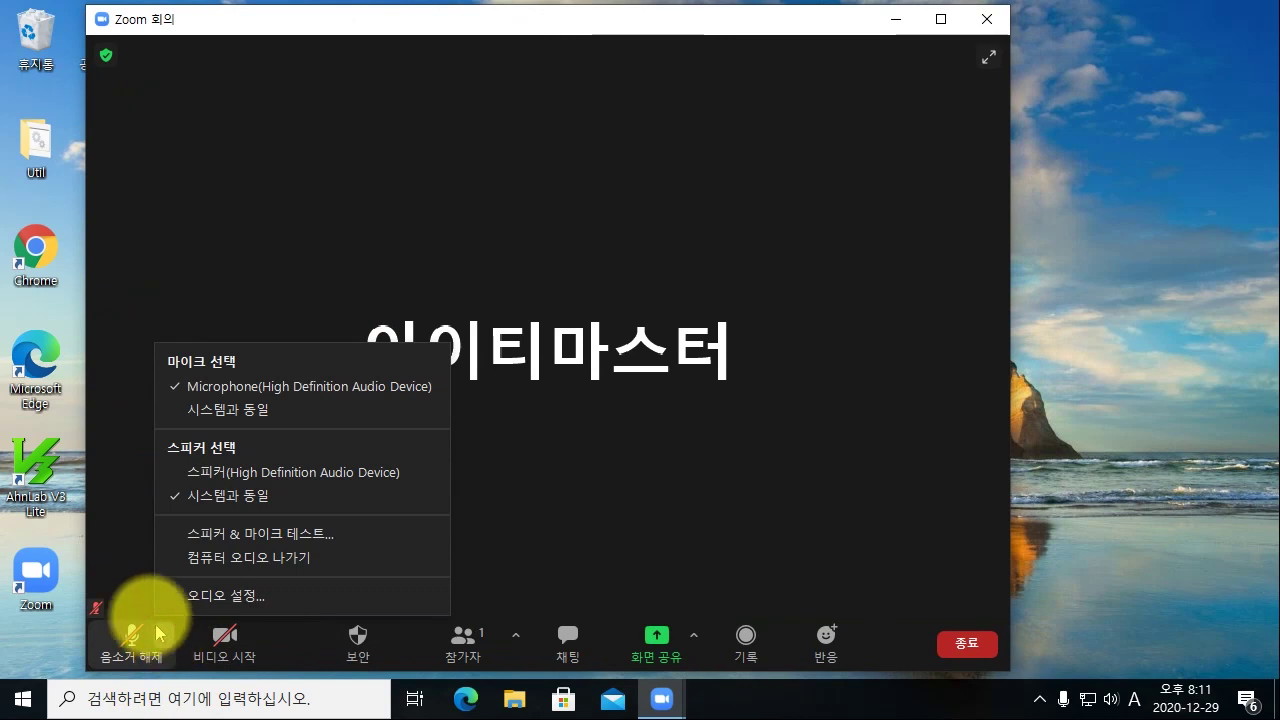
left_click(114, 571)
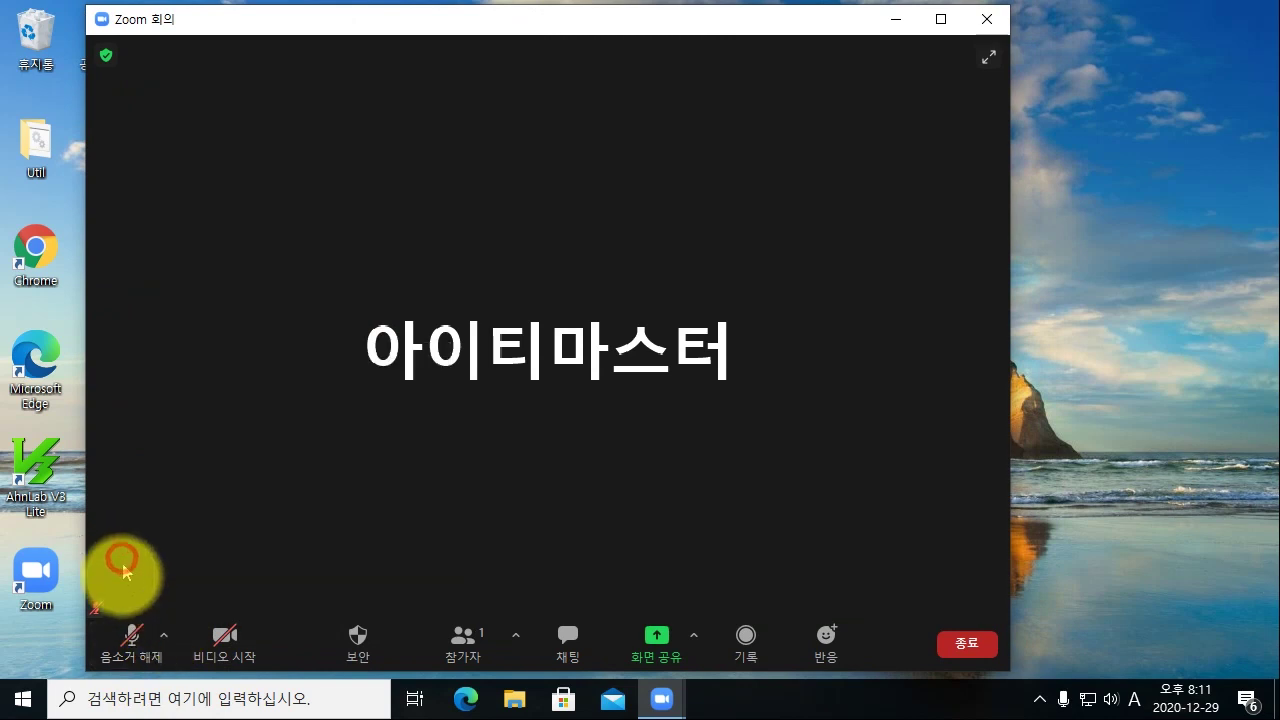
left_click(164, 640)
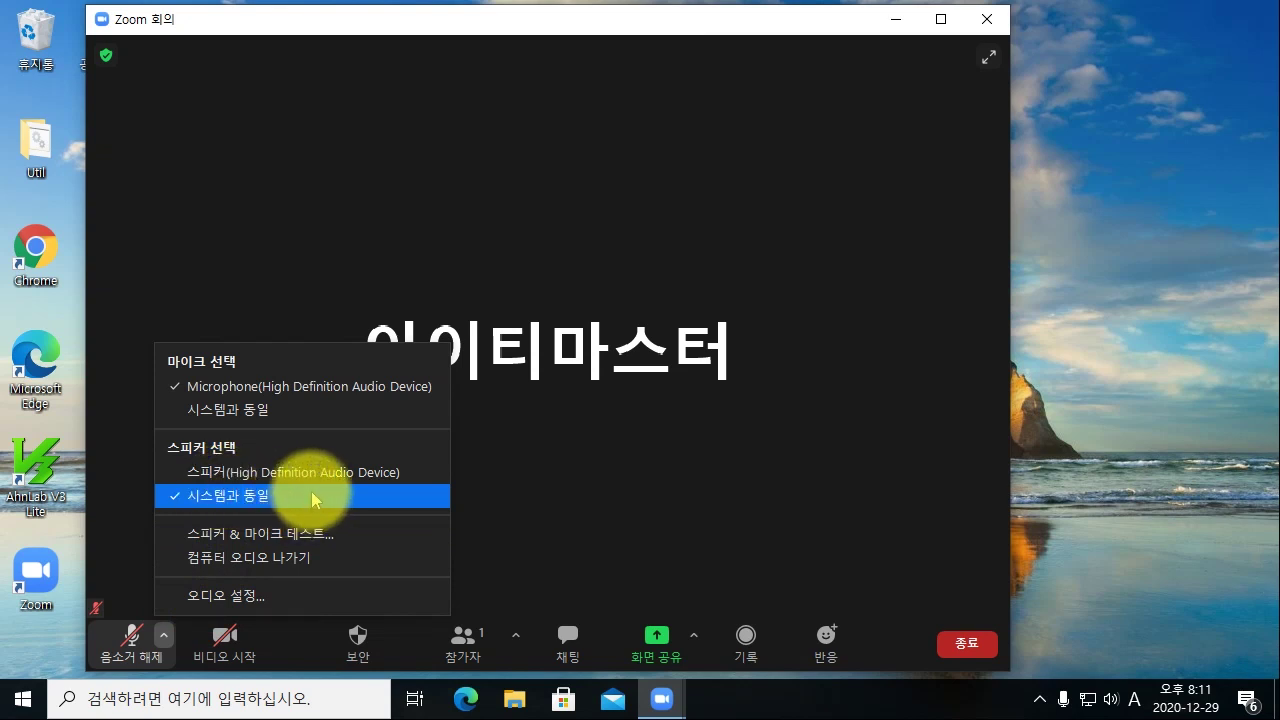
left_click(242, 472)
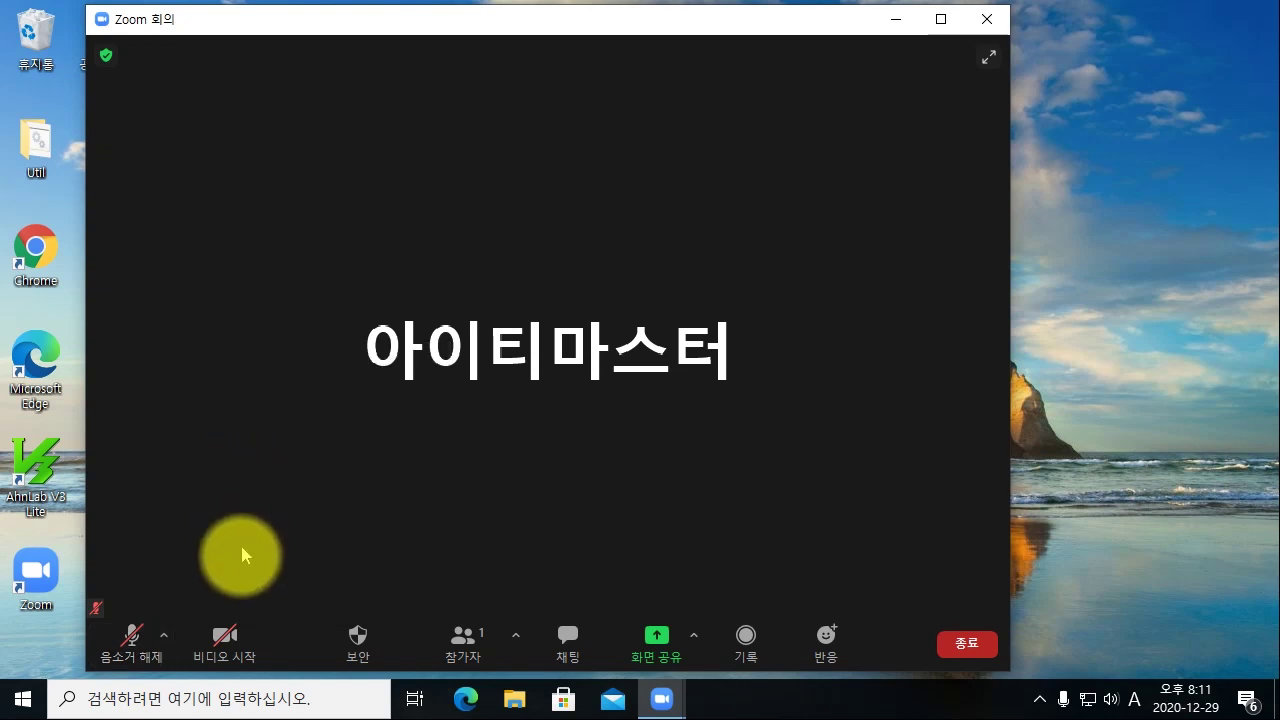
left_click(164, 634)
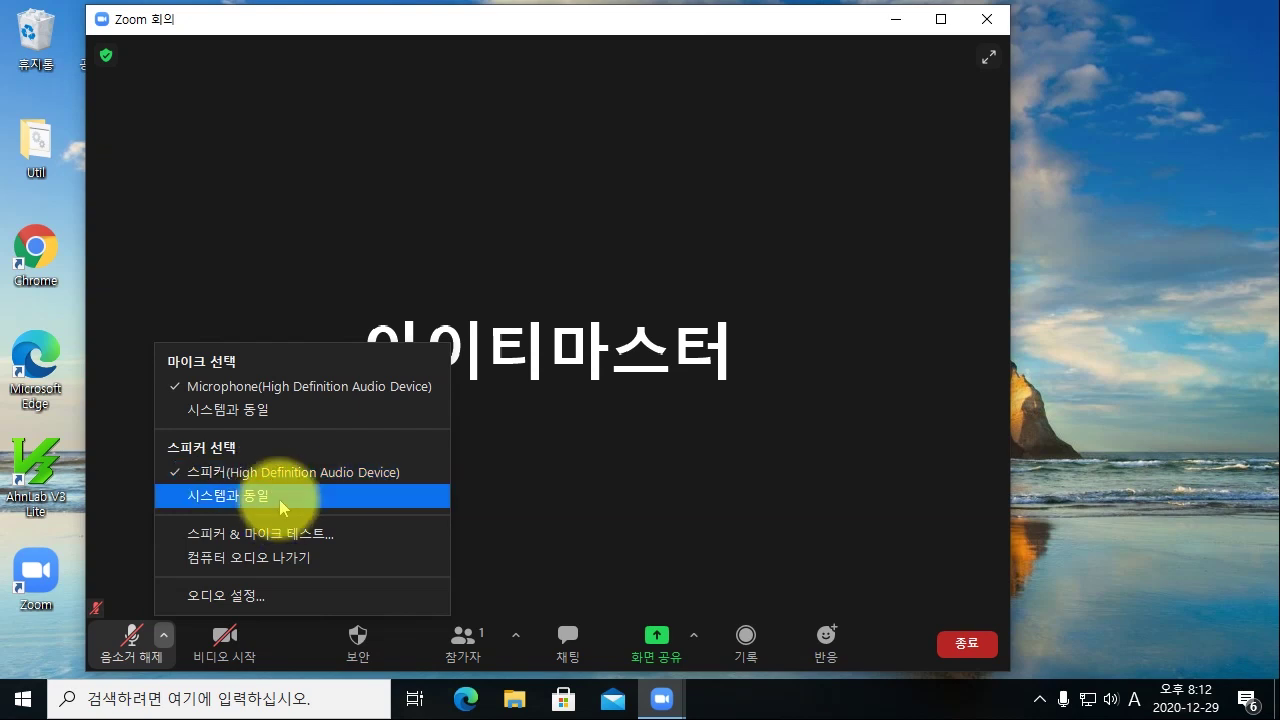
left_click(202, 494)
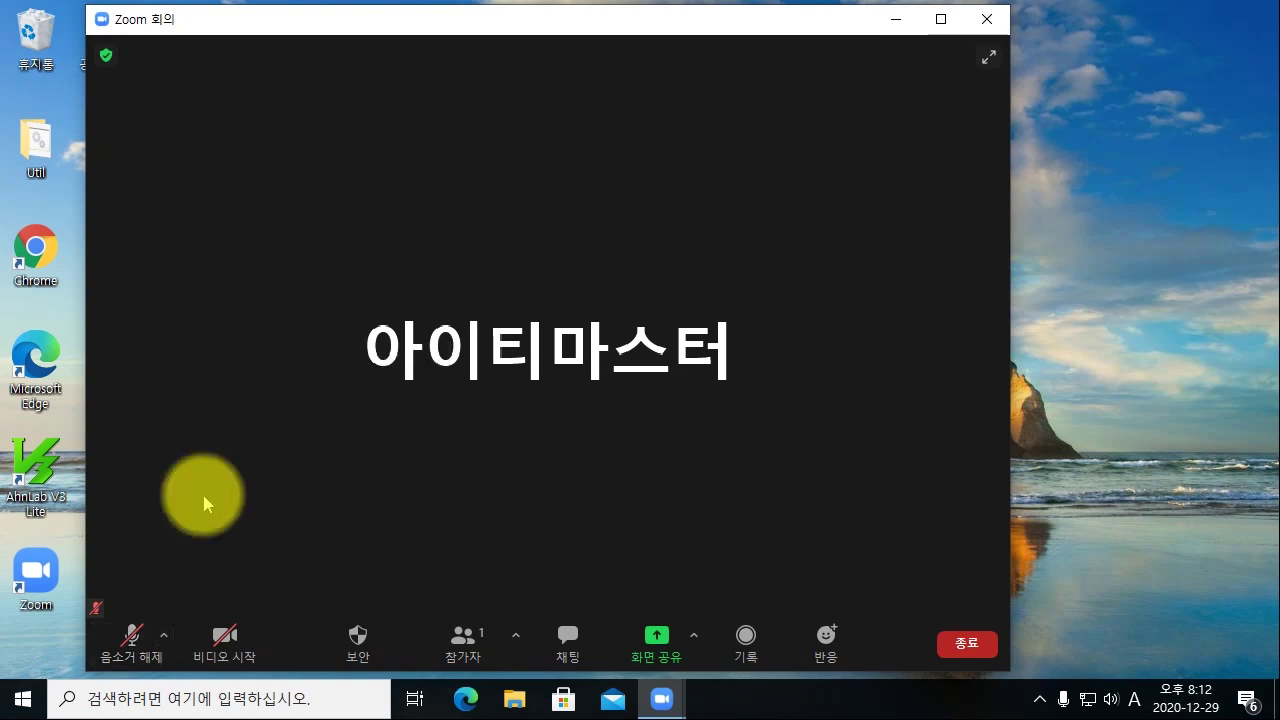
Open the meeting's audio settings and move the settings window over the meeting window.
left_click(164, 634)
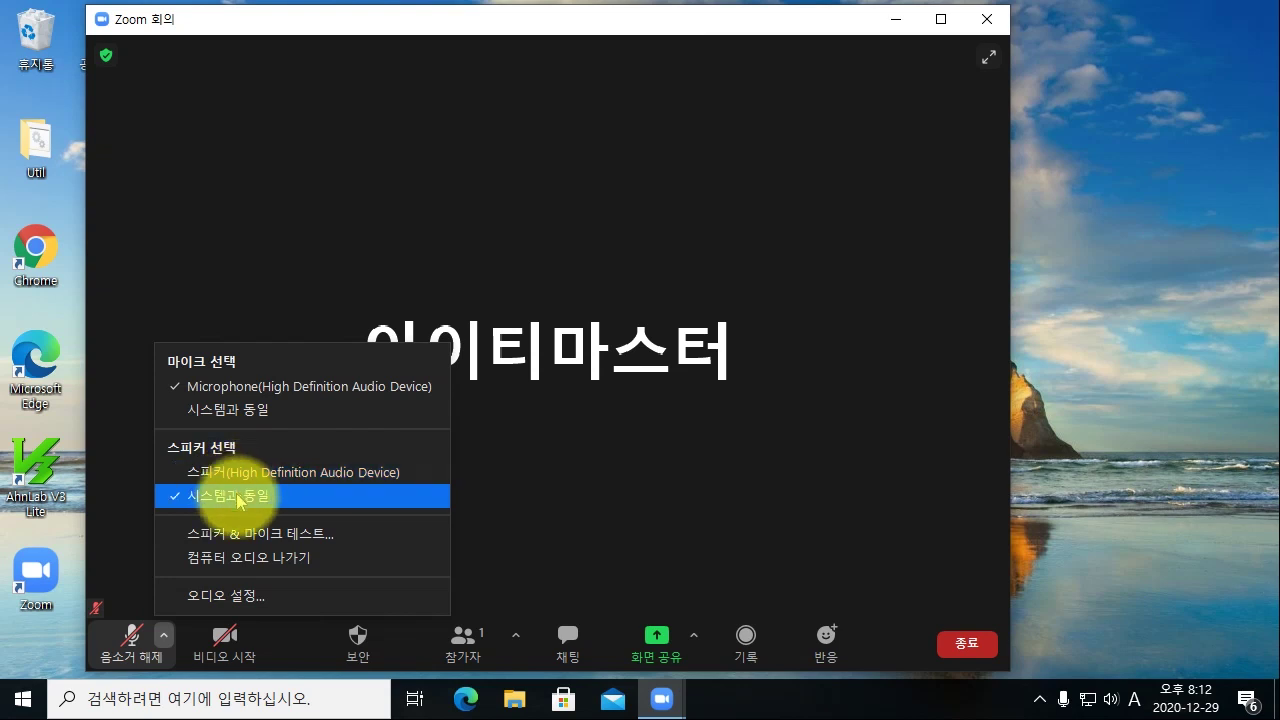
left_click(330, 594)
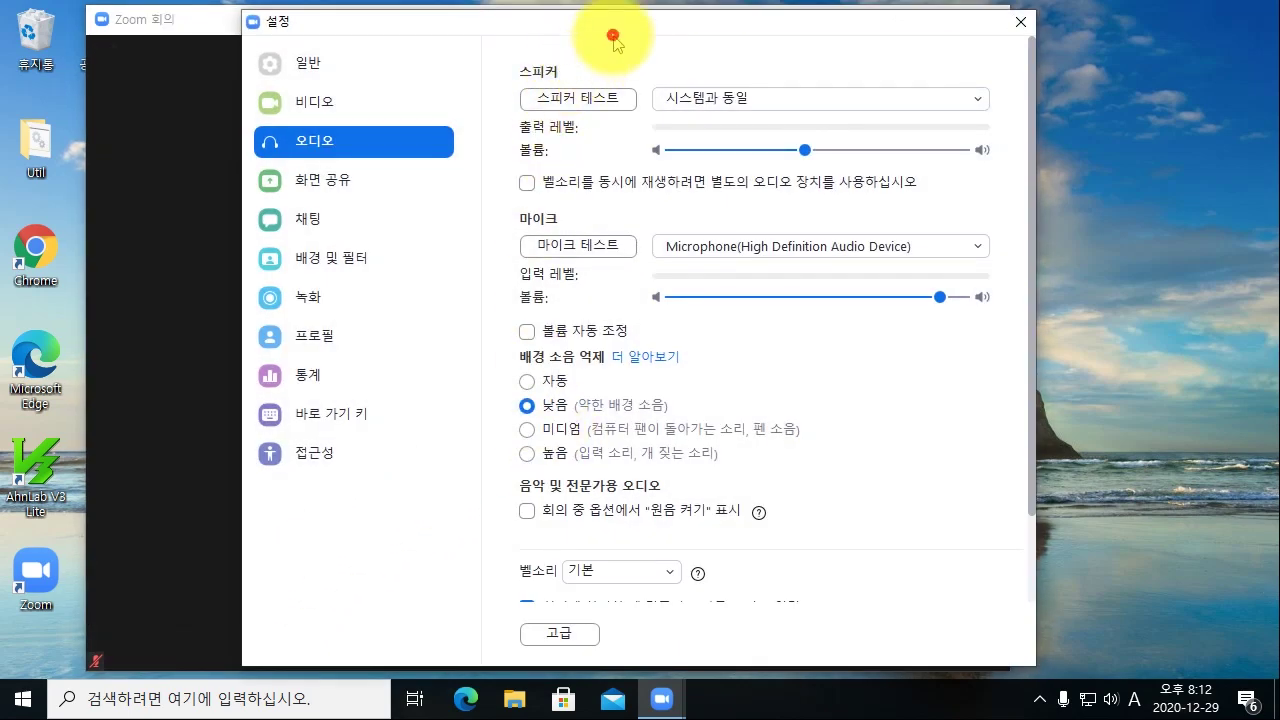
left_click_drag(558, 28, 417, 39)
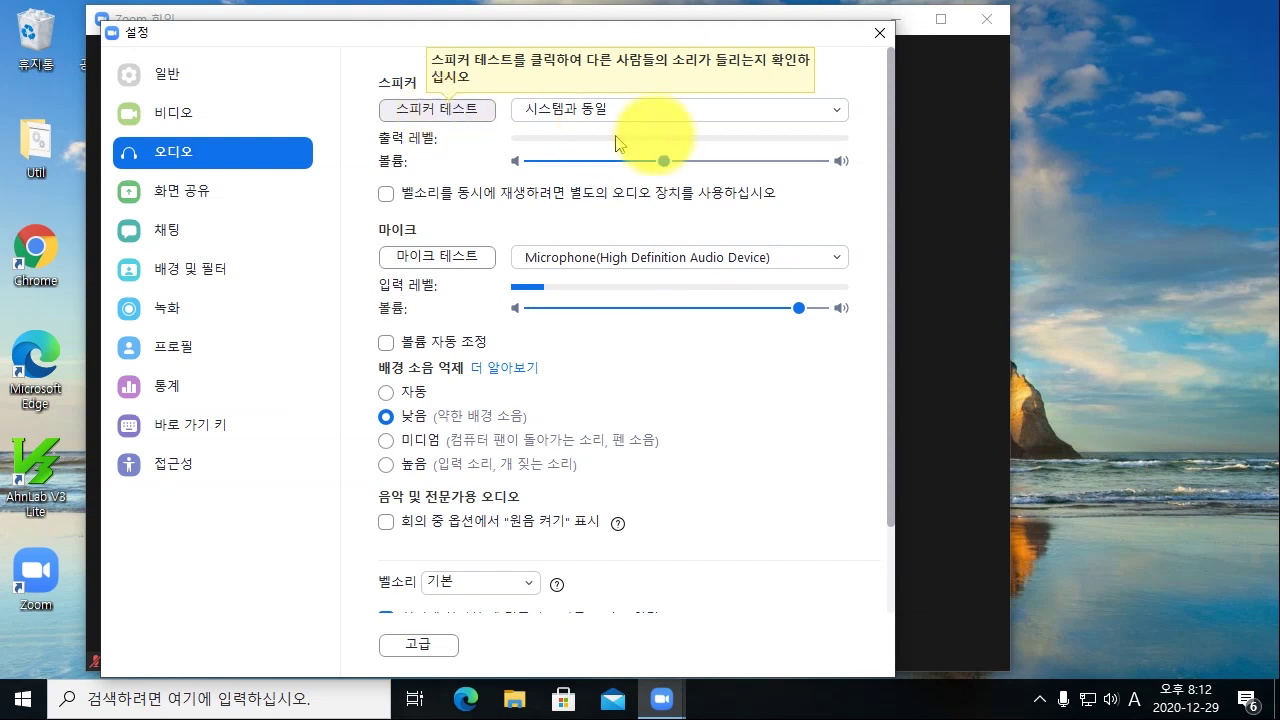
Set the speaker device in the audio settings to 스피커(High Definition Audio Device).
left_click(705, 110)
left_click(715, 168)
left_click(700, 110)
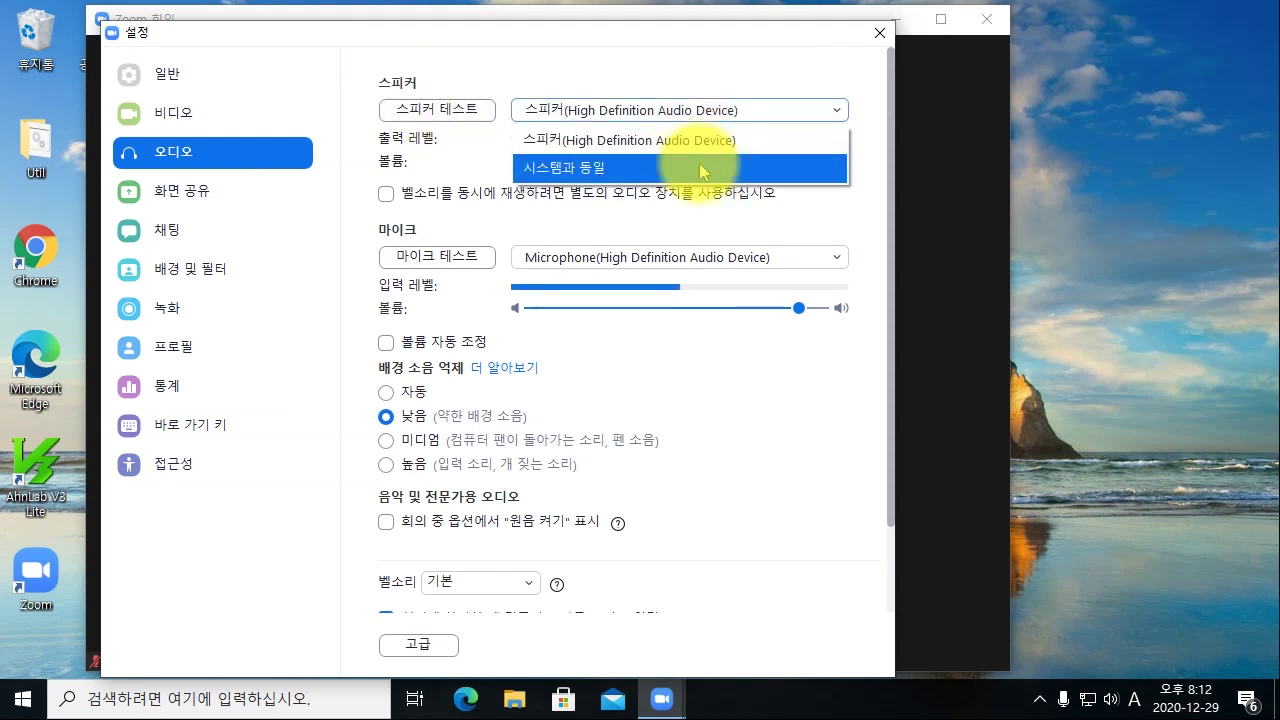
left_click(674, 140)
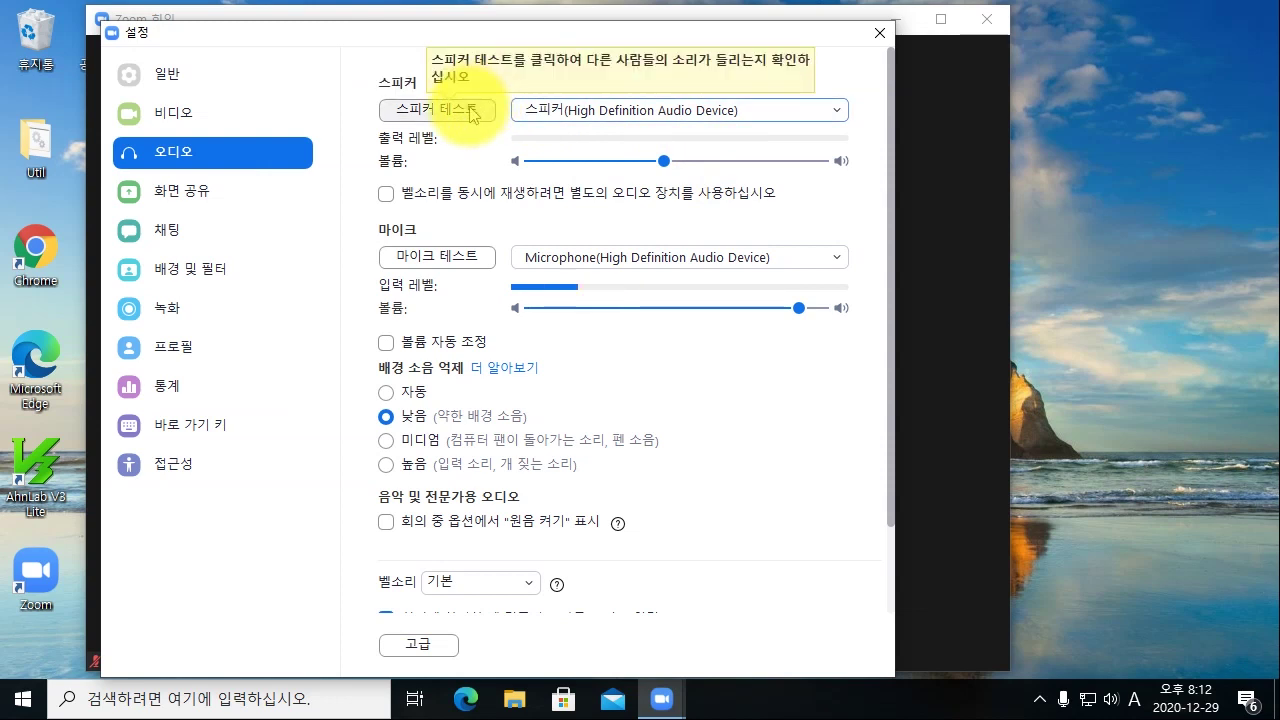
Check the speaker devices offered in the audio settings and close the settings window.
left_click(614, 112)
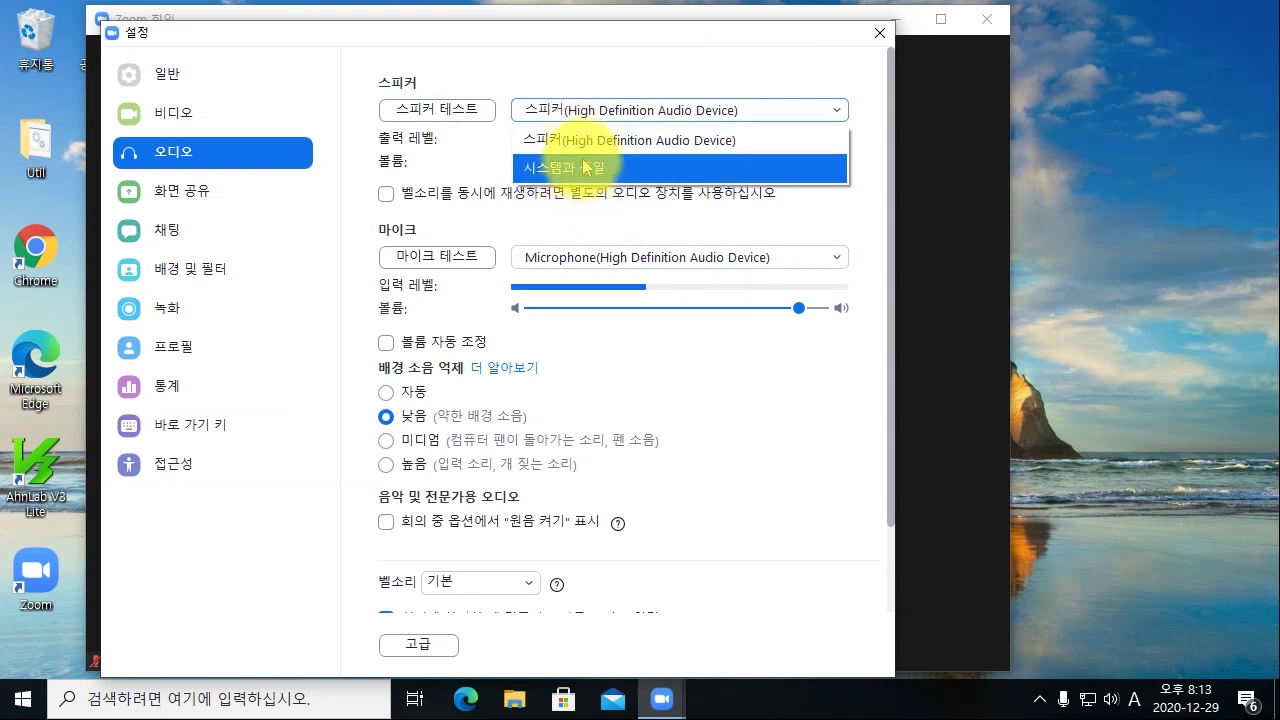
left_click(750, 40)
left_click(878, 36)
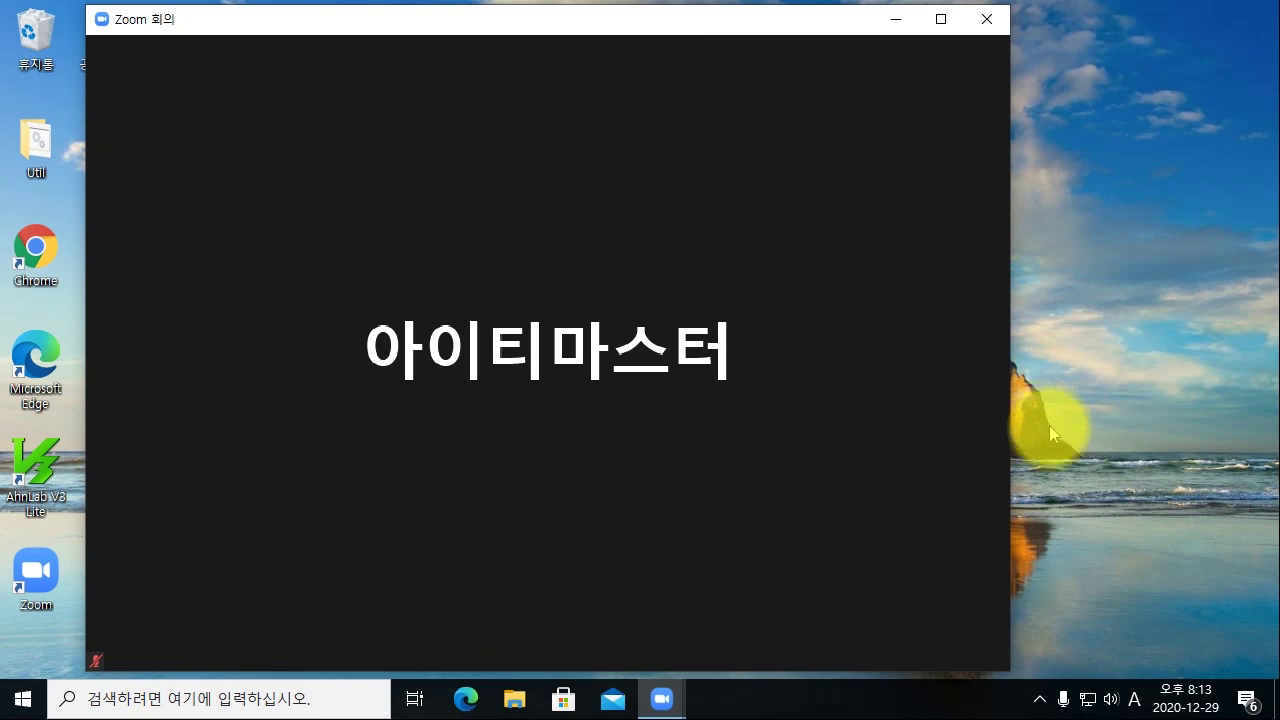
Open the Windows volume mixer beside the Zoom meeting window.
right_click(1110, 700)
left_click(1114, 429)
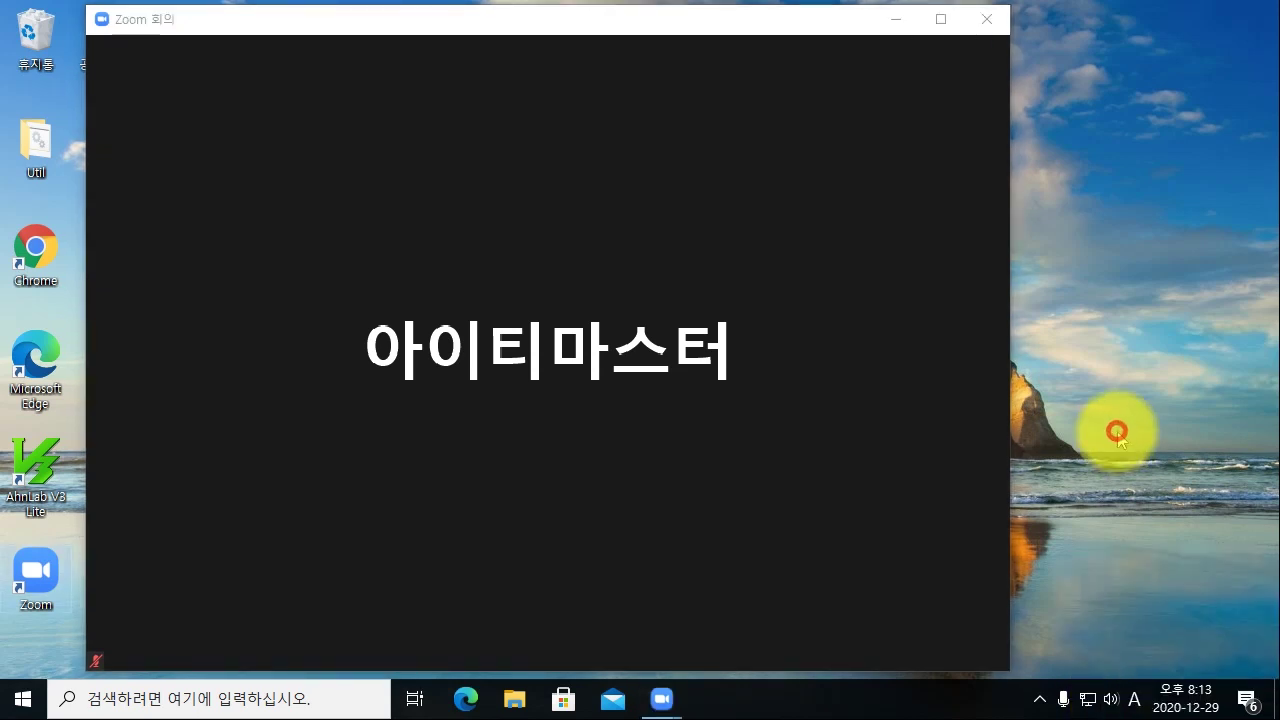
right_click(1112, 704)
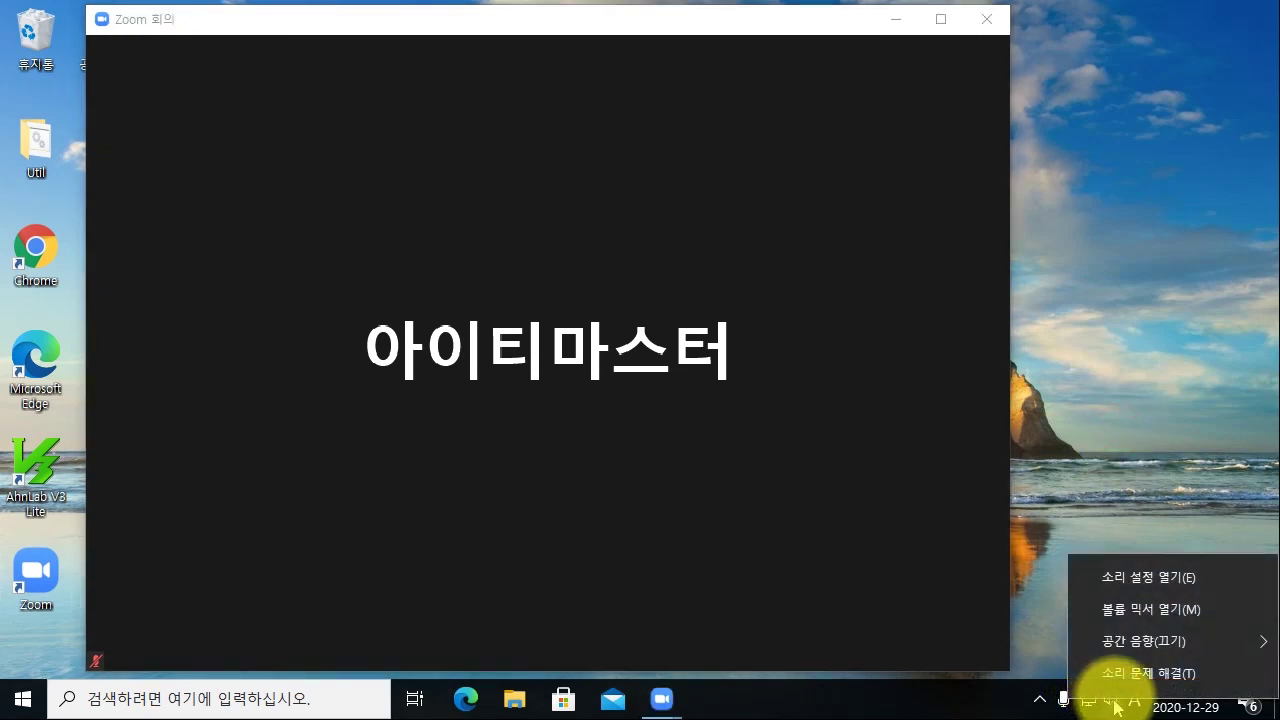
left_click(1135, 621)
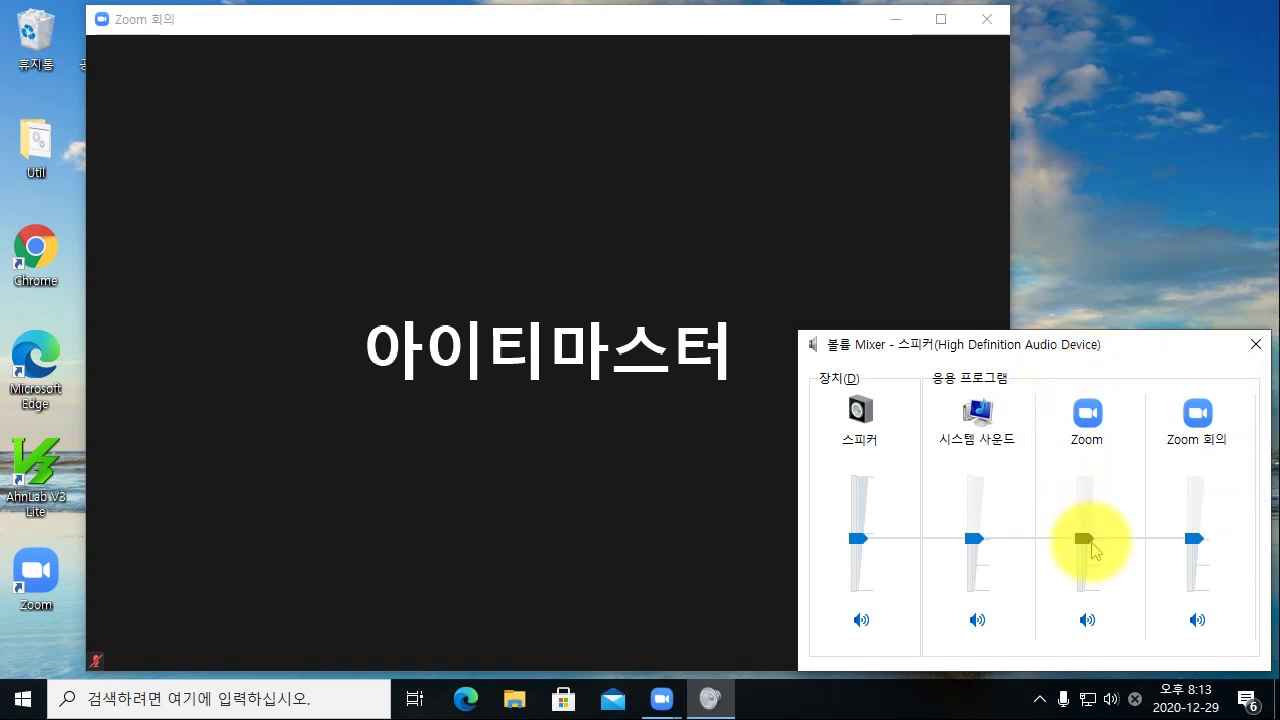
Try the mixer's Zoom and speaker volumes at low and high levels, ending with the speaker at maximum, and mute and unmute the speaker.
left_click_drag(1087, 548, 1088, 625)
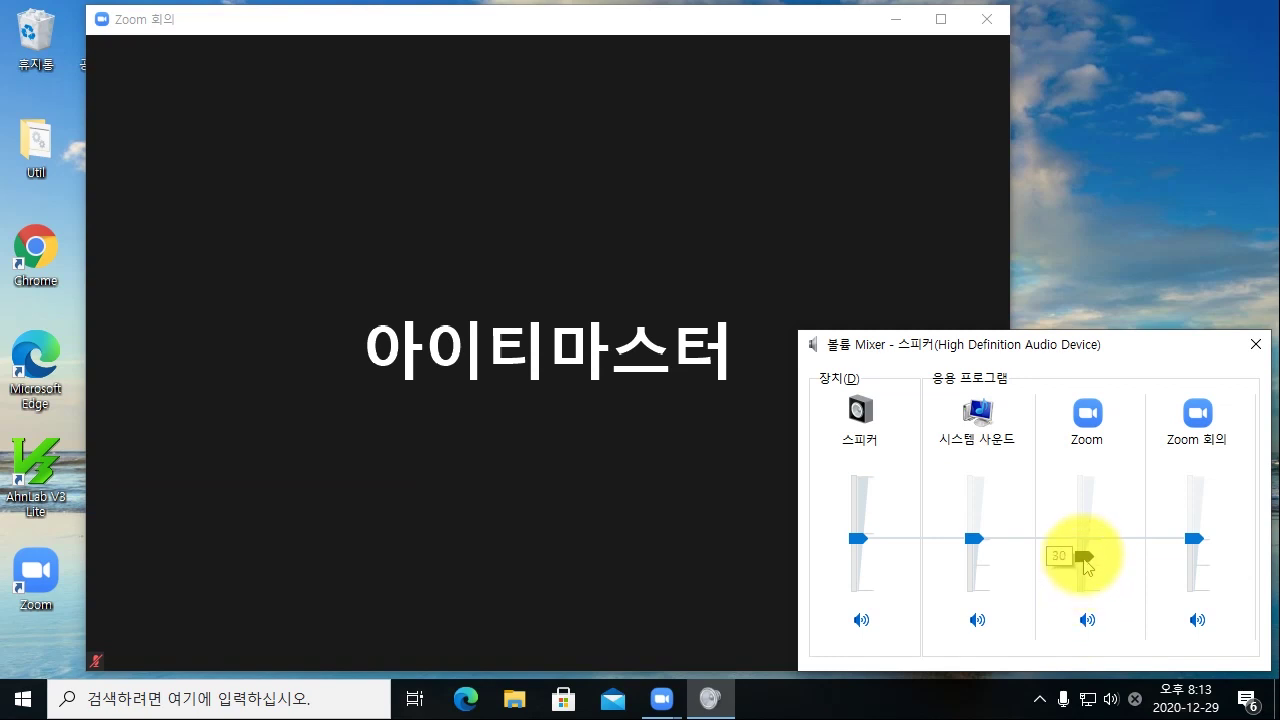
left_click_drag(1097, 604, 1117, 548)
left_click_drag(864, 480, 857, 592)
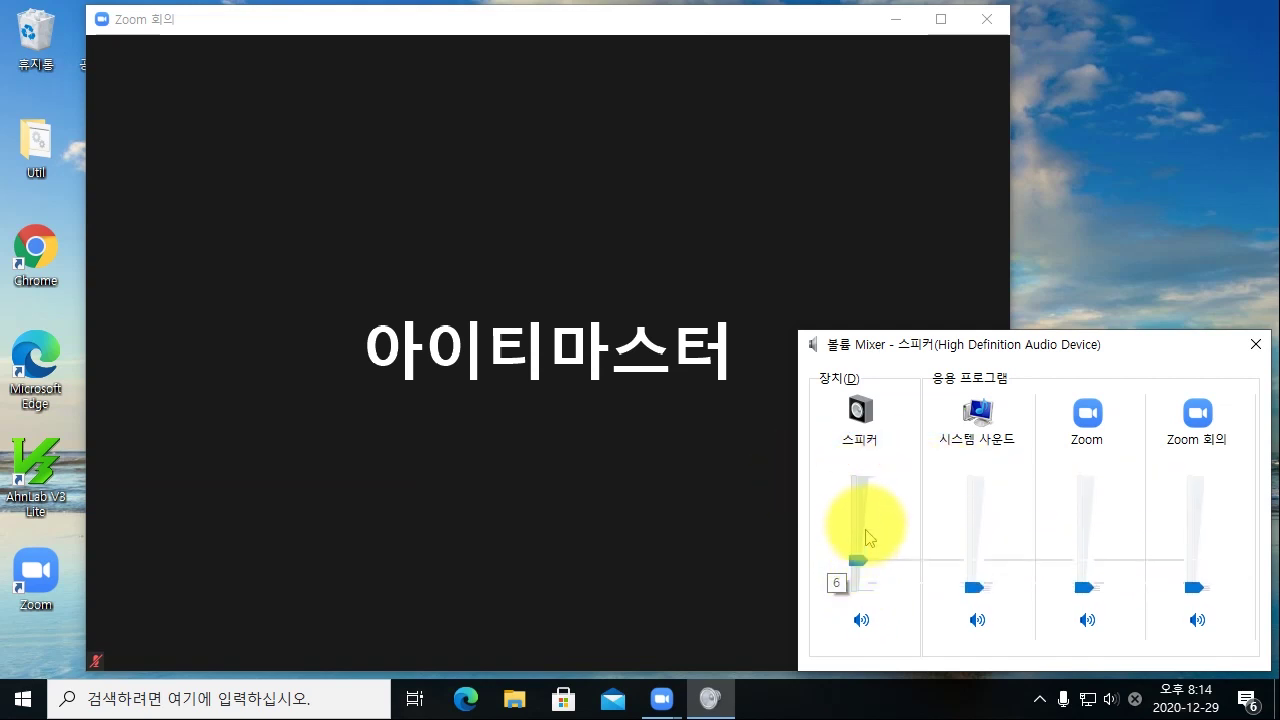
mouse_move(875, 487)
left_mouse_down()
mouse_move(875, 476)
mouse_move(853, 482)
left_mouse_up()
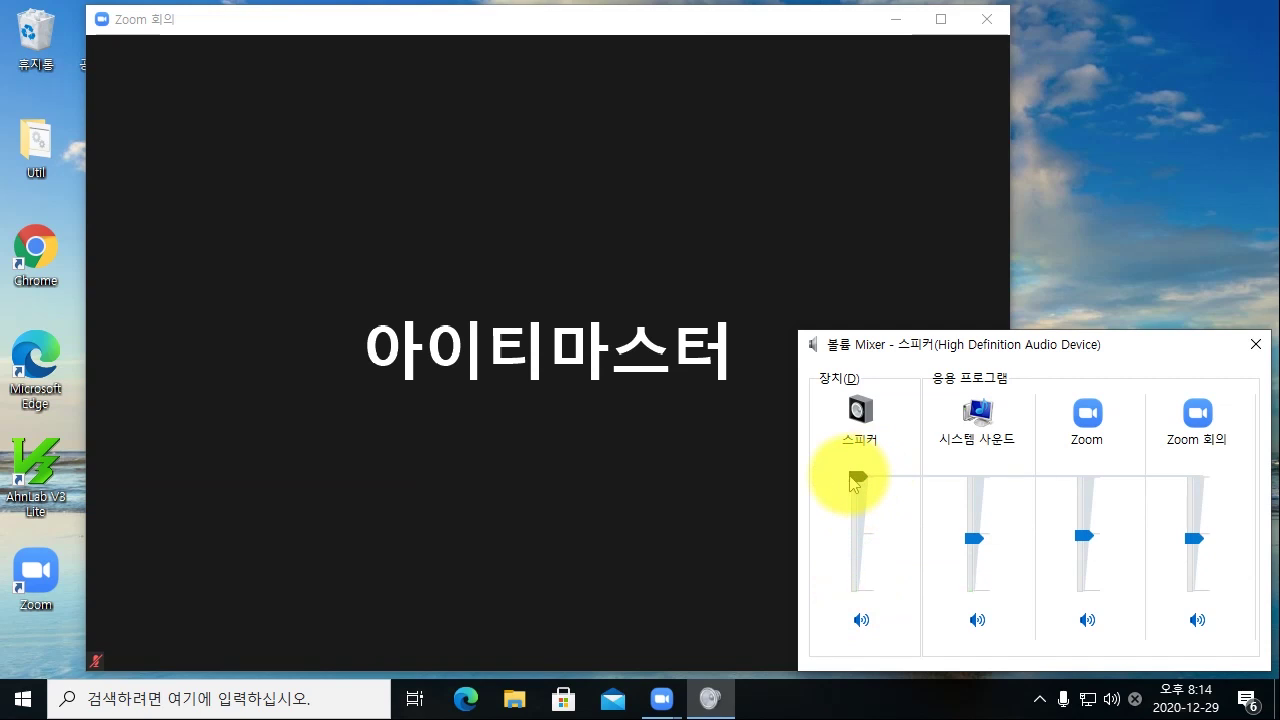
left_click(861, 620)
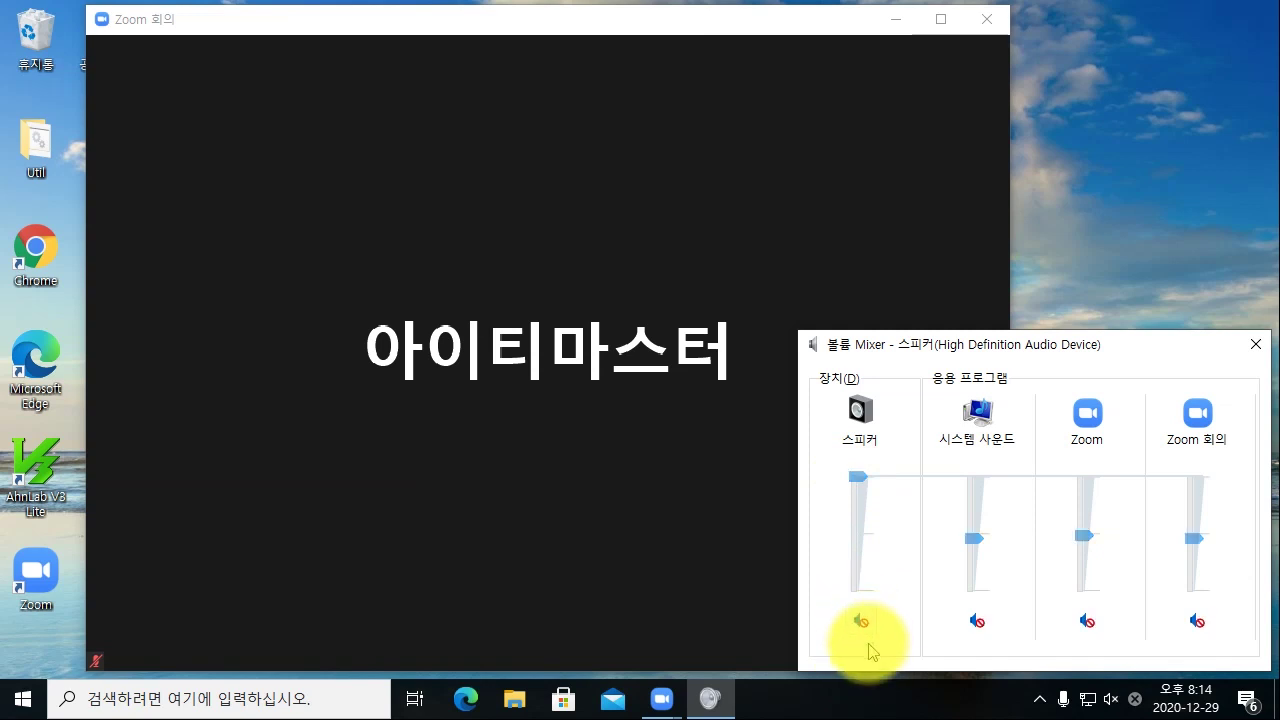
left_click(864, 622)
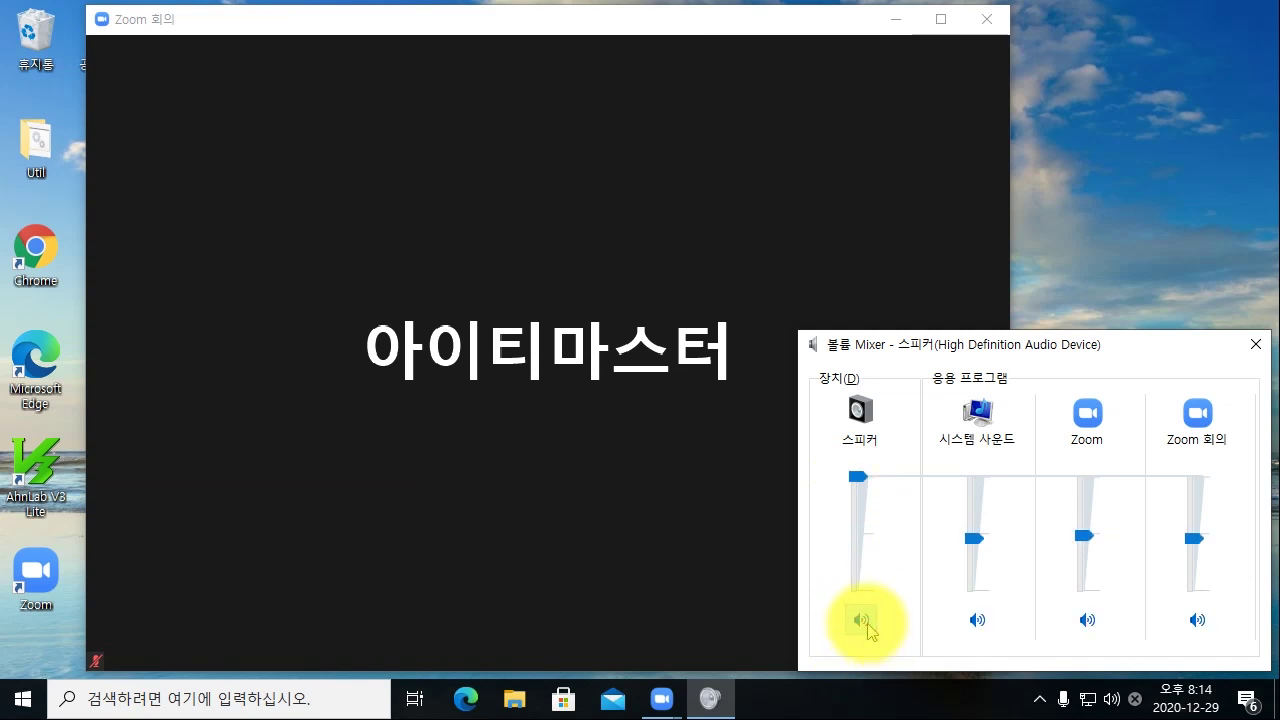
Lower the speaker volume to about half and raise the Zoom and 시스템 사운드 levels to around the same height.
left_click_drag(857, 480, 870, 535)
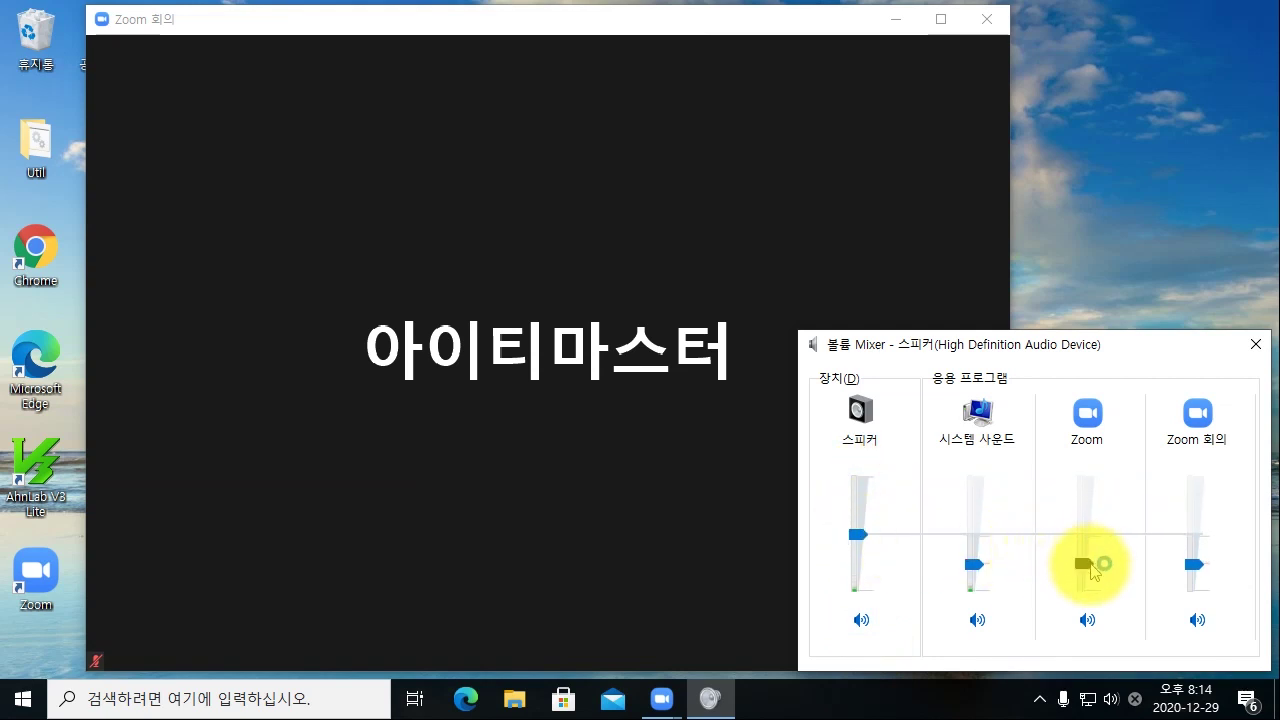
left_click_drag(1091, 574, 1092, 534)
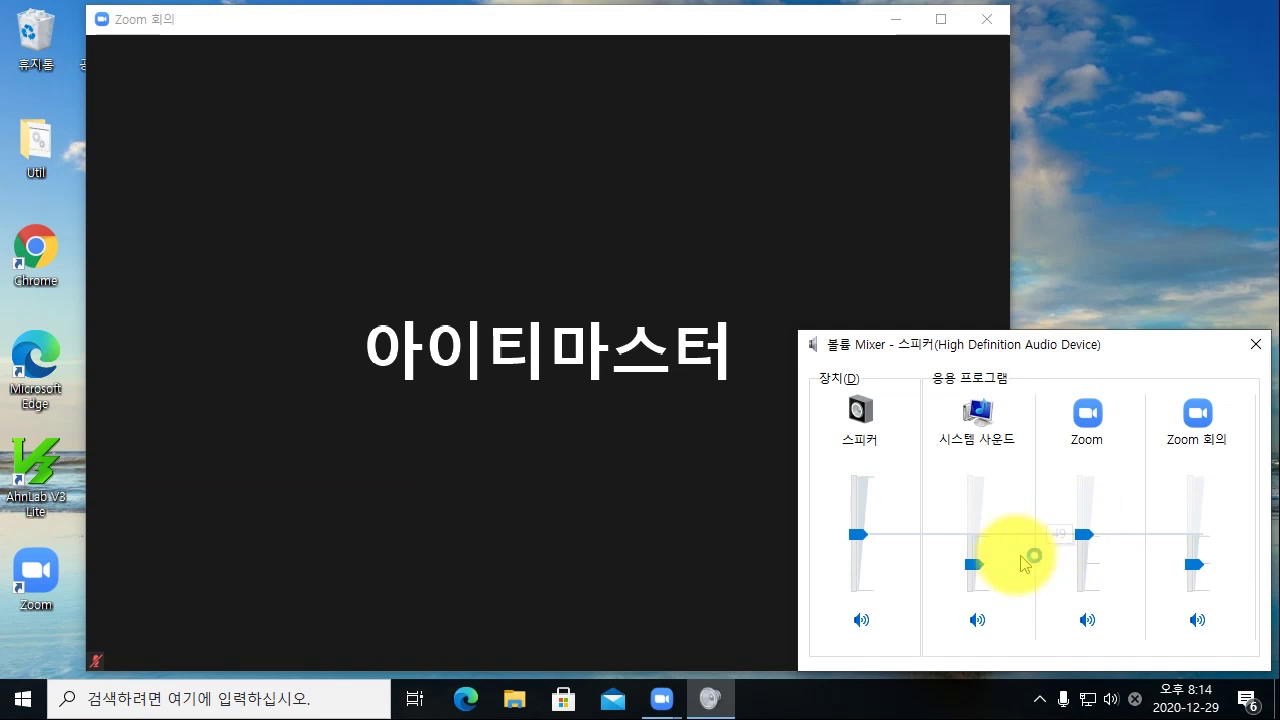
left_click_drag(979, 568, 978, 542)
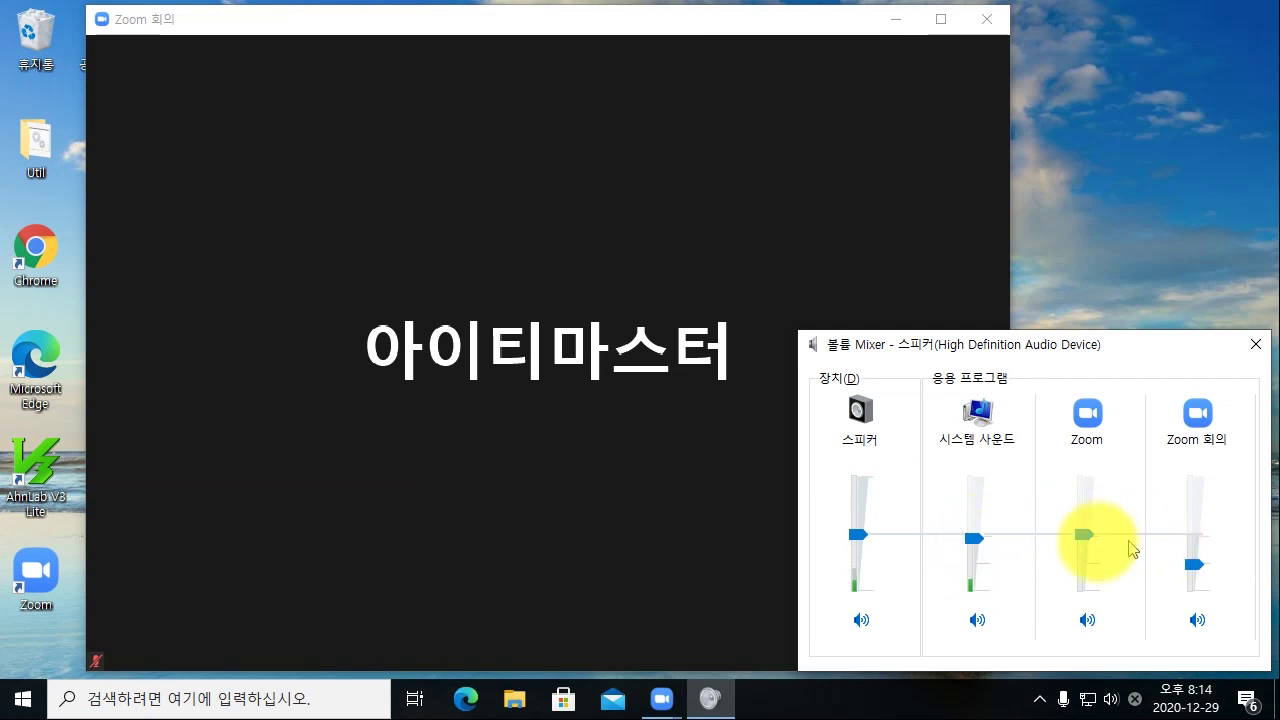
mouse_move(1092, 537)
left_mouse_down()
mouse_move(1089, 580)
mouse_move(1101, 537)
left_mouse_up()
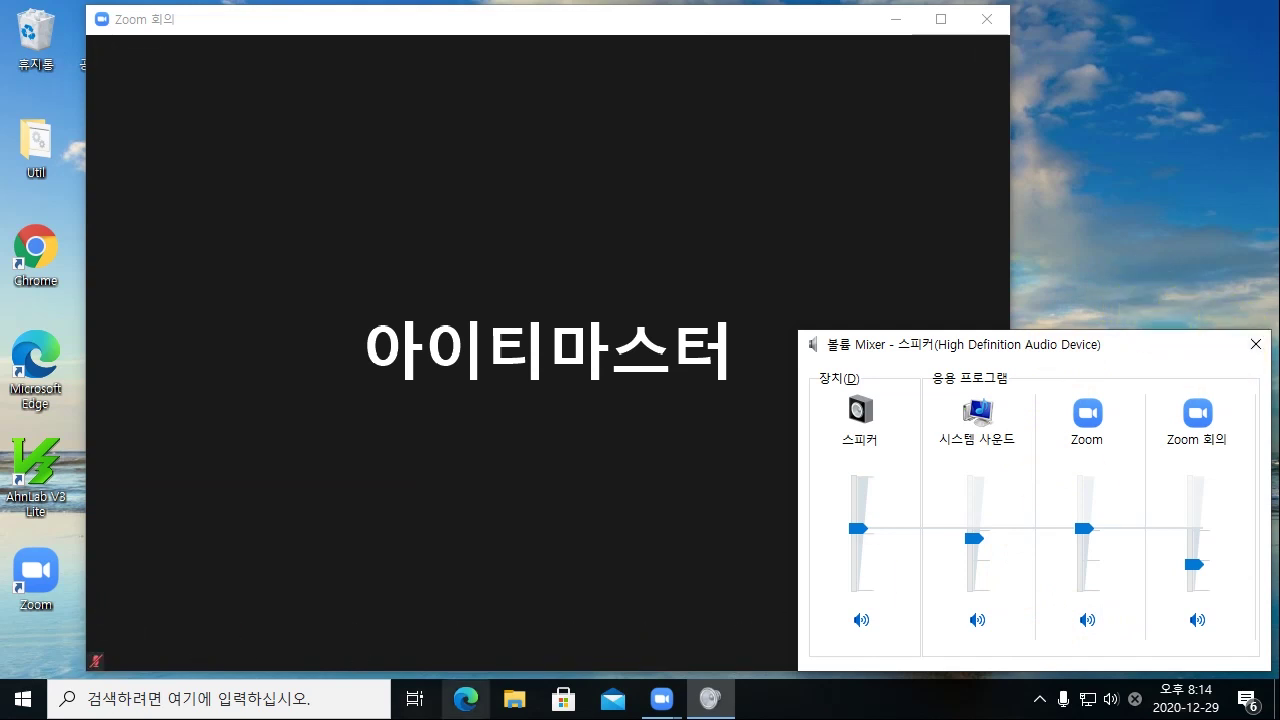
Bring the note to the front and highlight "줌 프로그램만?" and "컴퓨터에서 소리가 들리지." in turn.
key("alt+Tab")
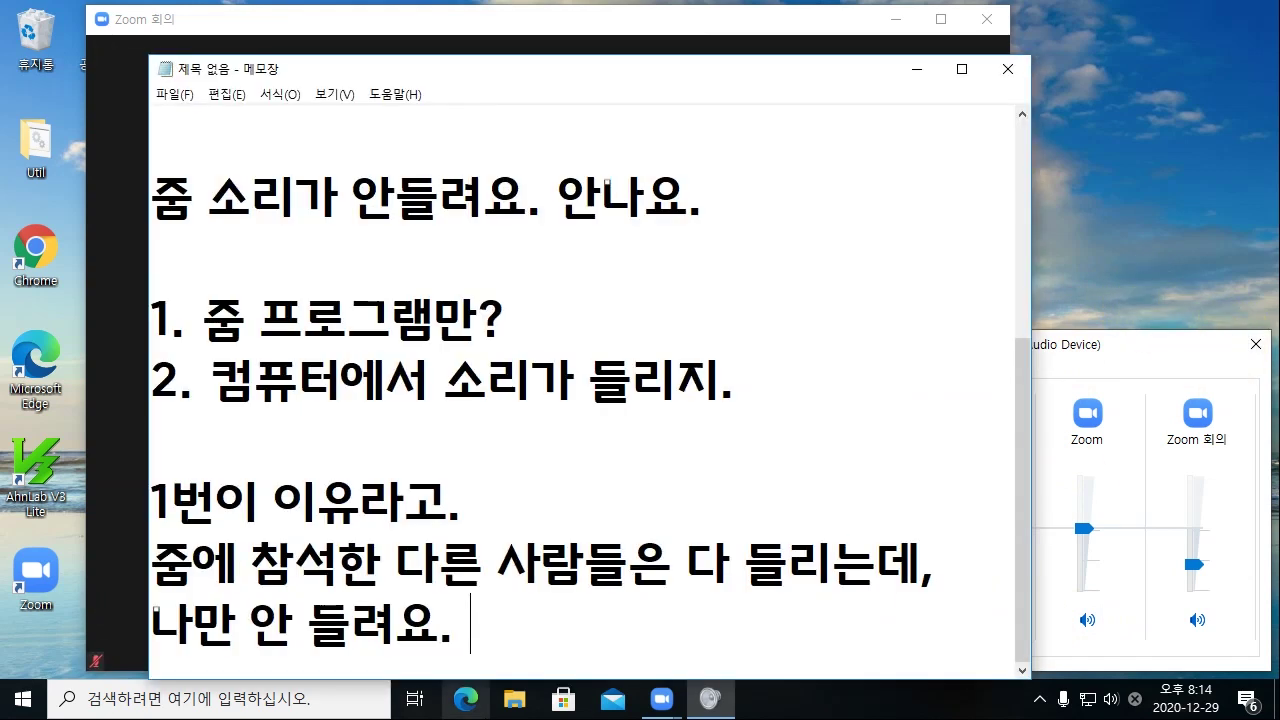
double_click(215, 320)
left_click_drag(294, 330, 540, 330)
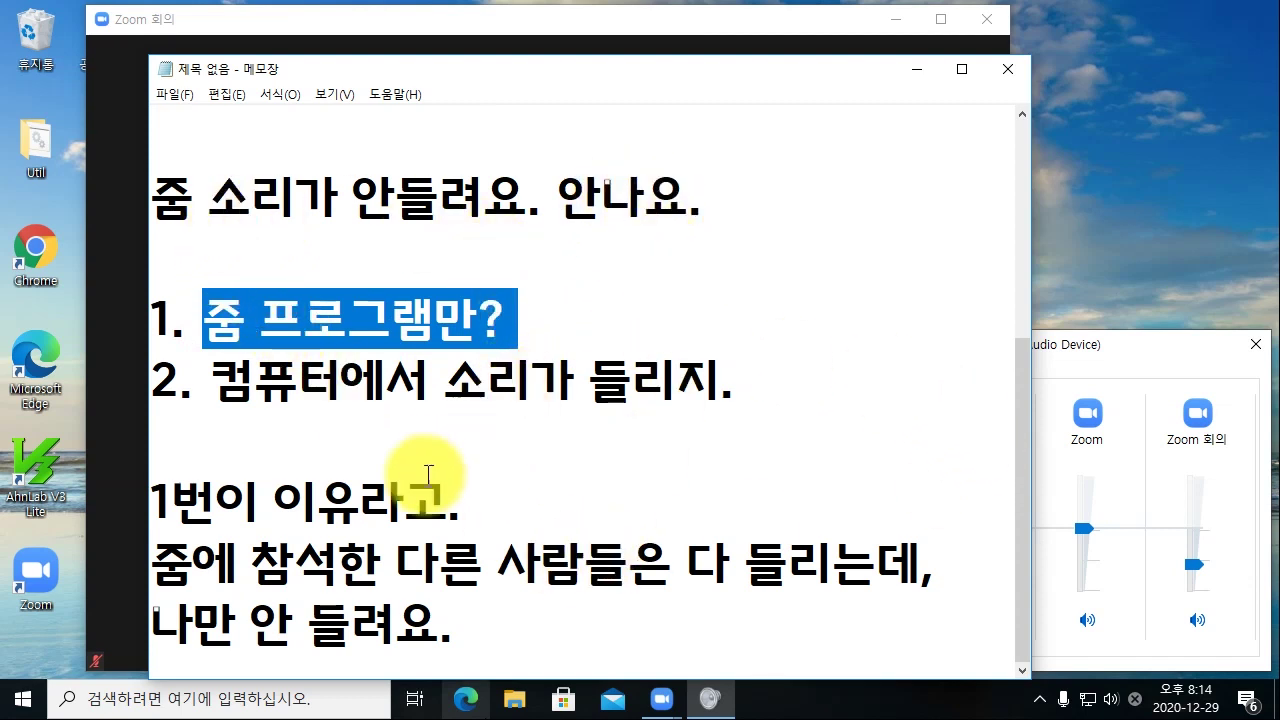
left_click_drag(200, 376, 777, 380)
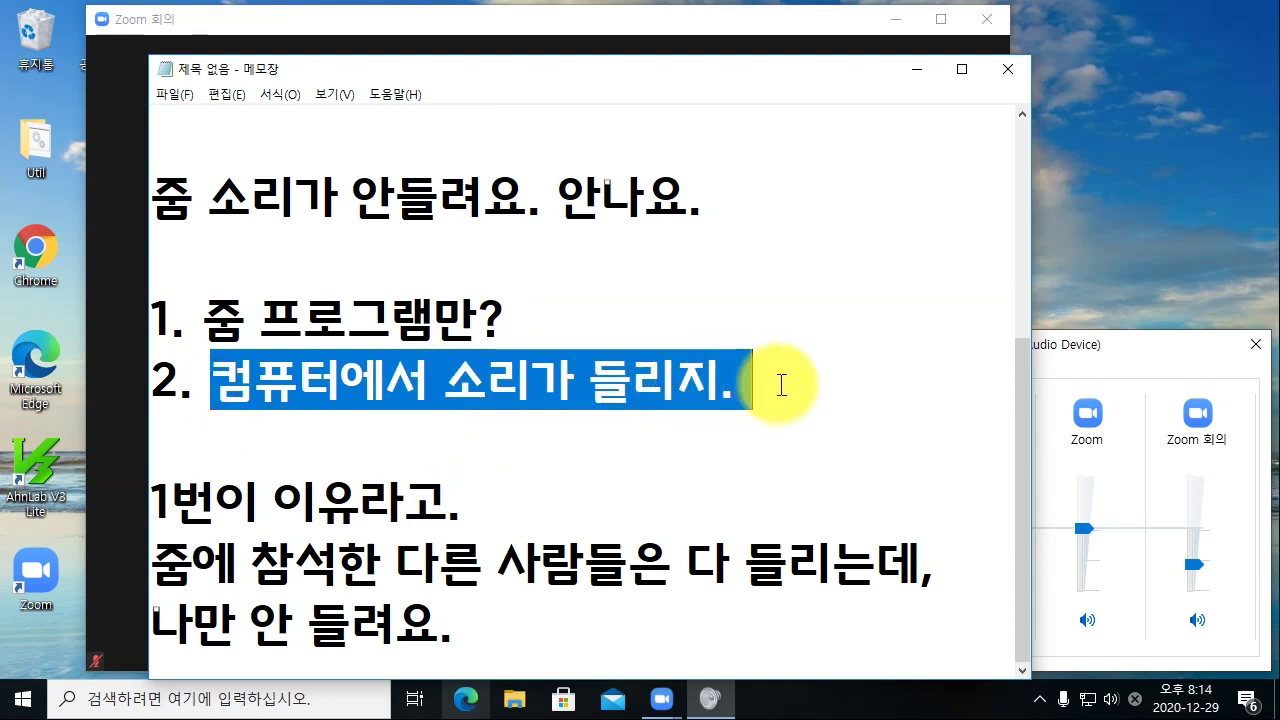
left_click(800, 400)
left_click(917, 74)
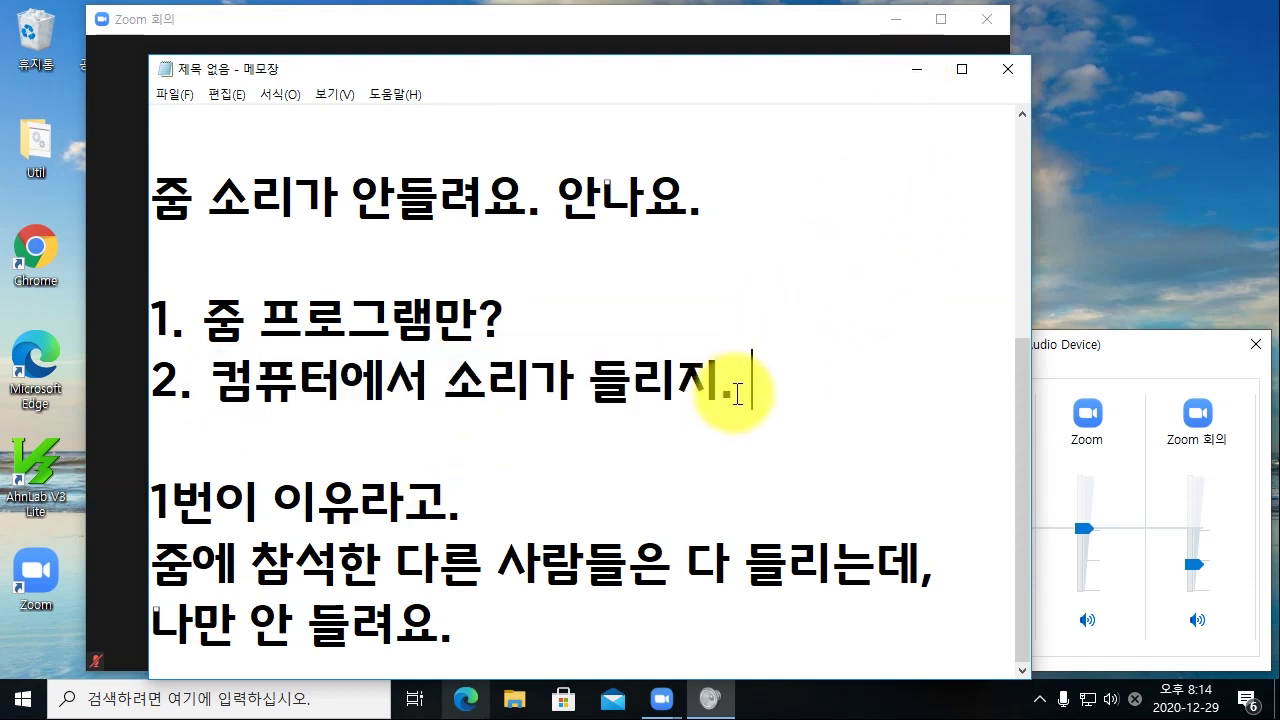
Insert an empty line below item 2 of the note and highlight "컴퓨터에서 소리가 들리지." for emphasis.
left_click_drag(737, 394, 810, 391)
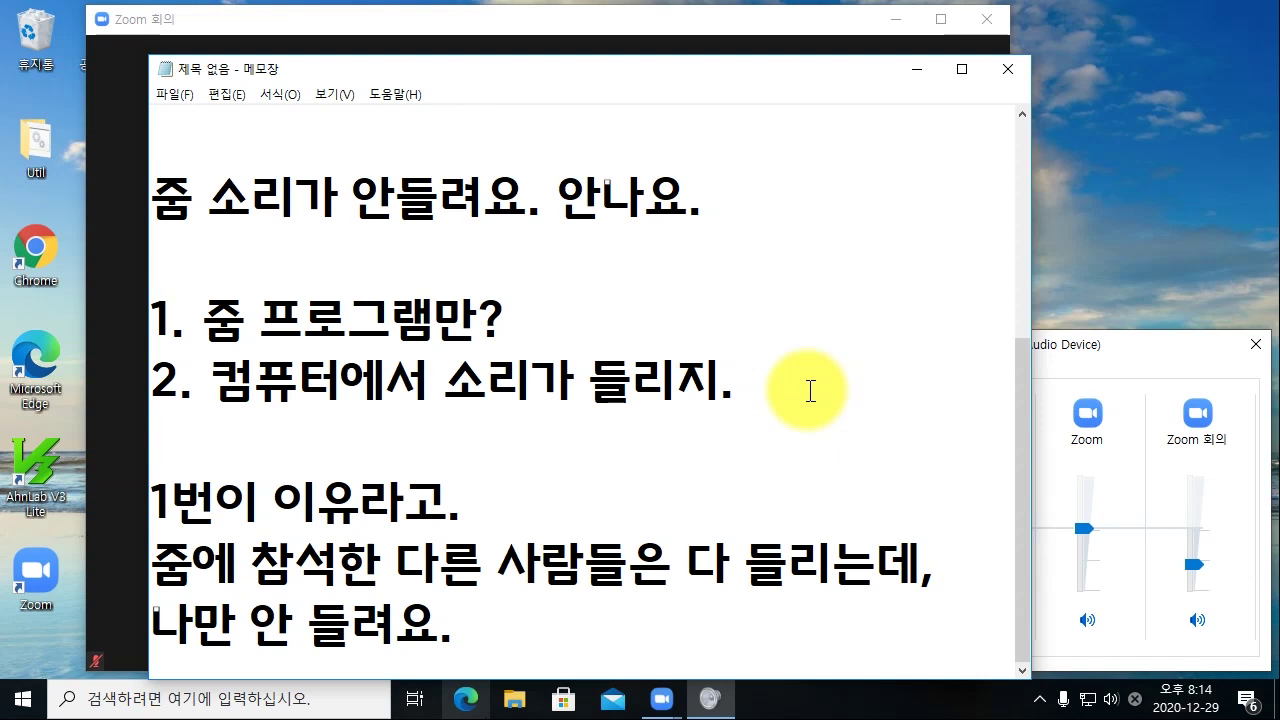
key("Return")
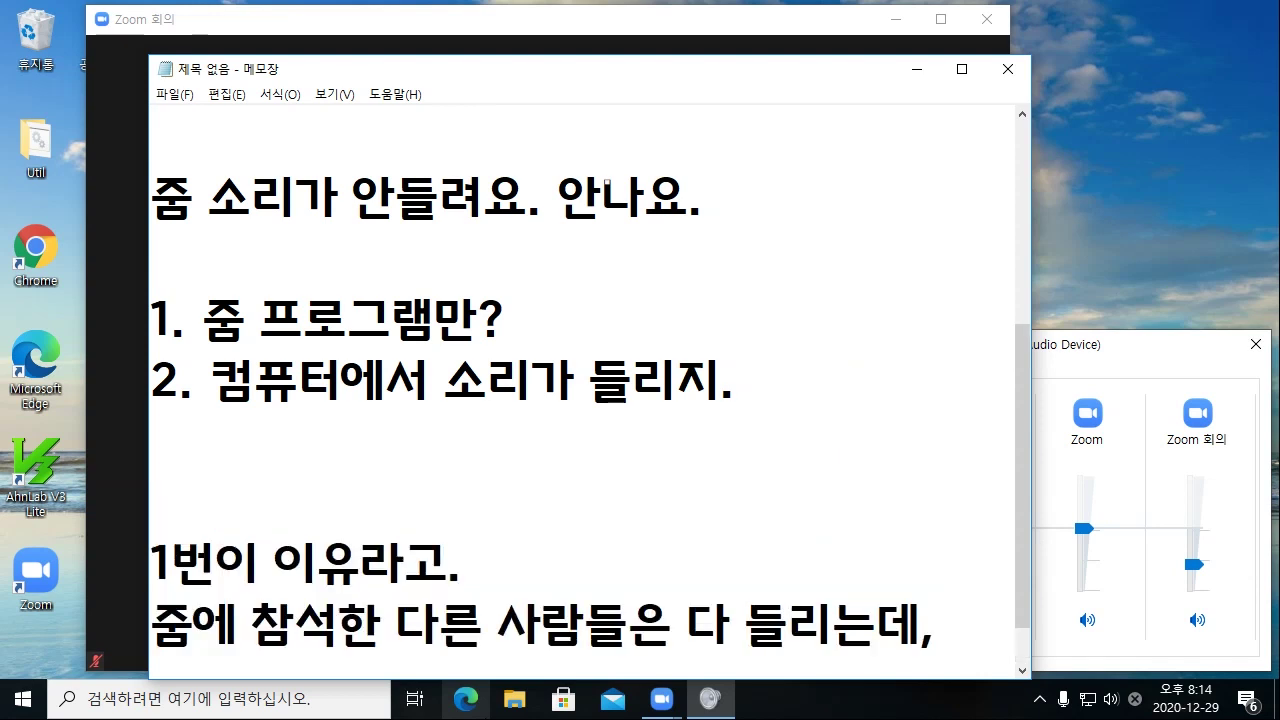
left_click_drag(199, 388, 748, 390)
left_click(692, 457)
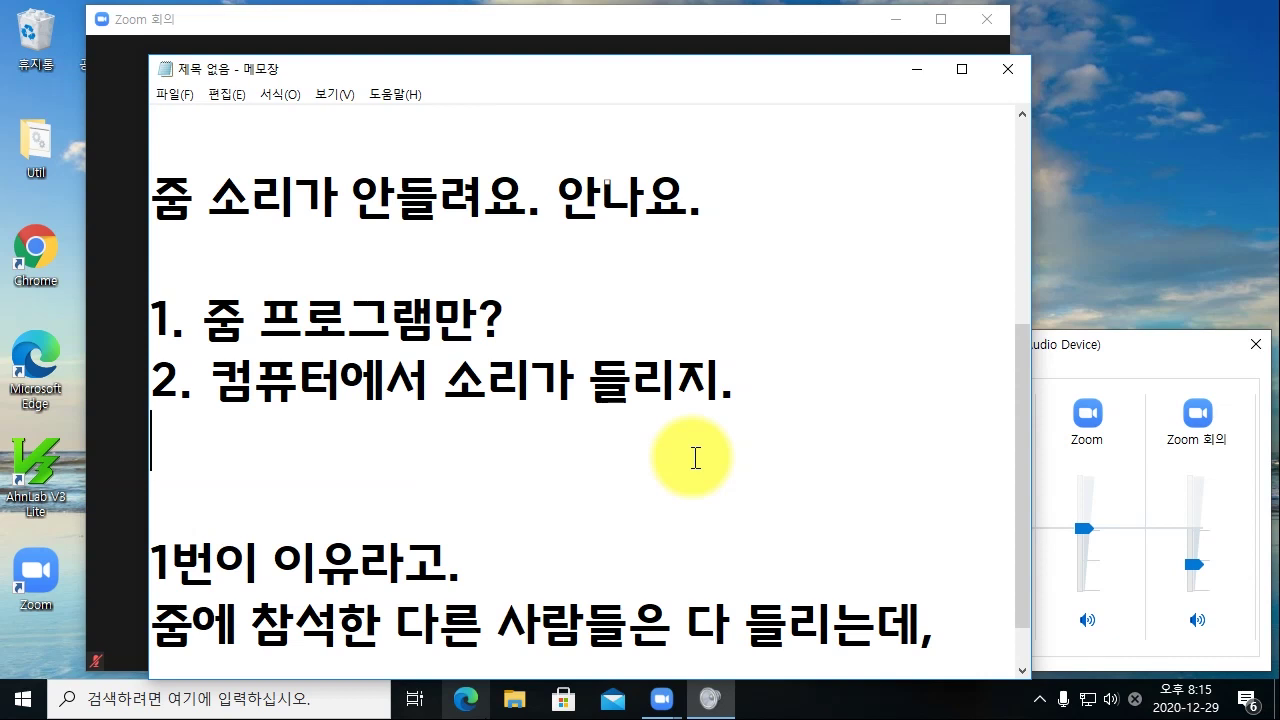
left_click_drag(212, 382, 751, 389)
left_click(760, 395)
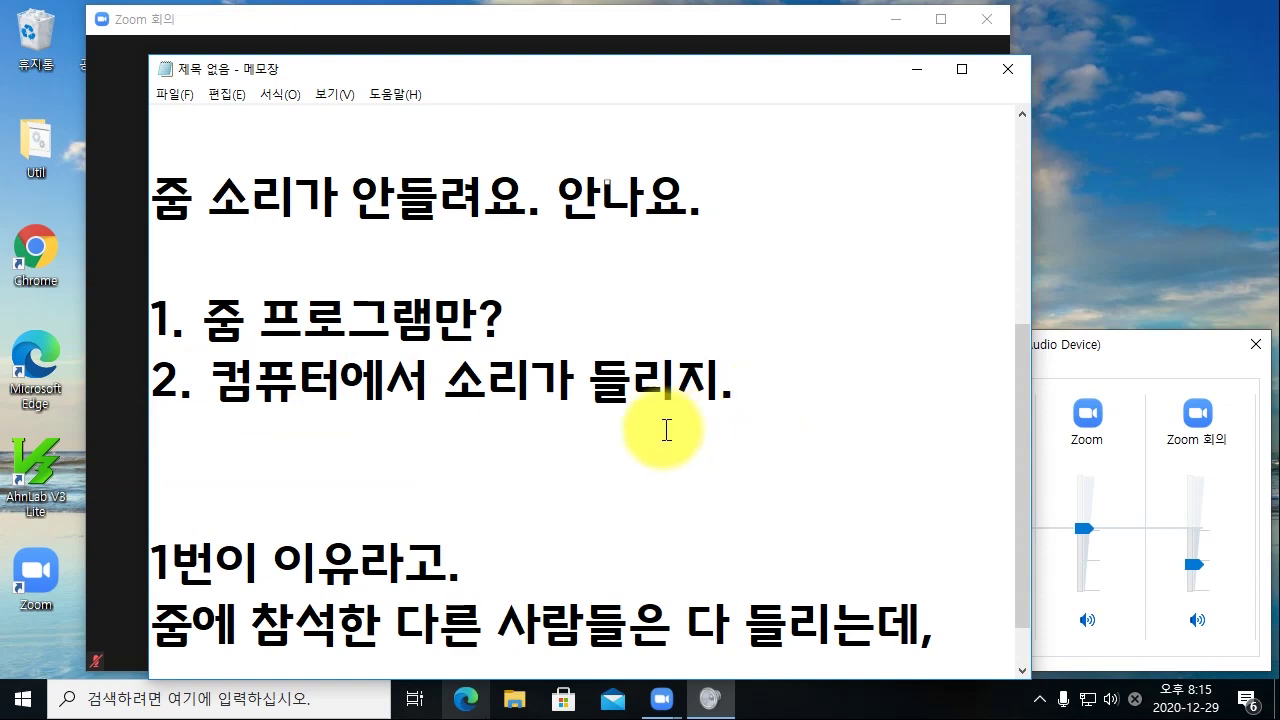
Minimize the note, then mute and unmute the speaker in the volume mixer before closing it.
left_click(917, 69)
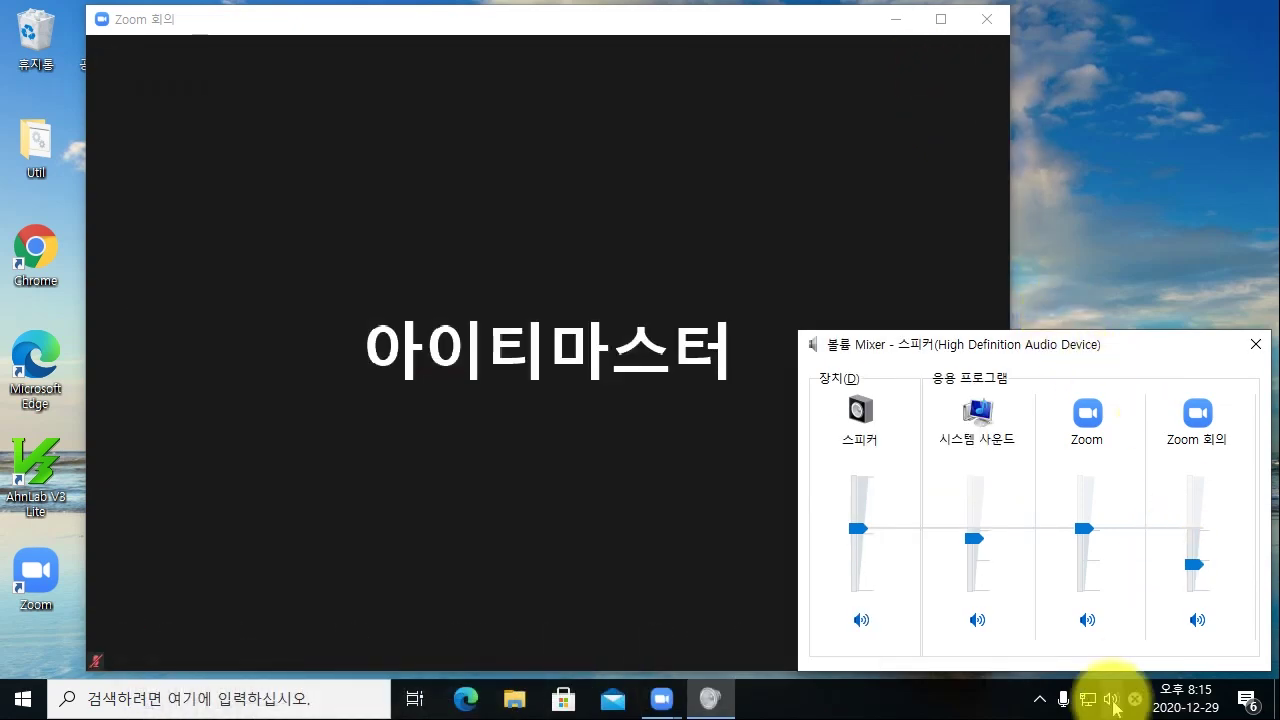
left_click(859, 620)
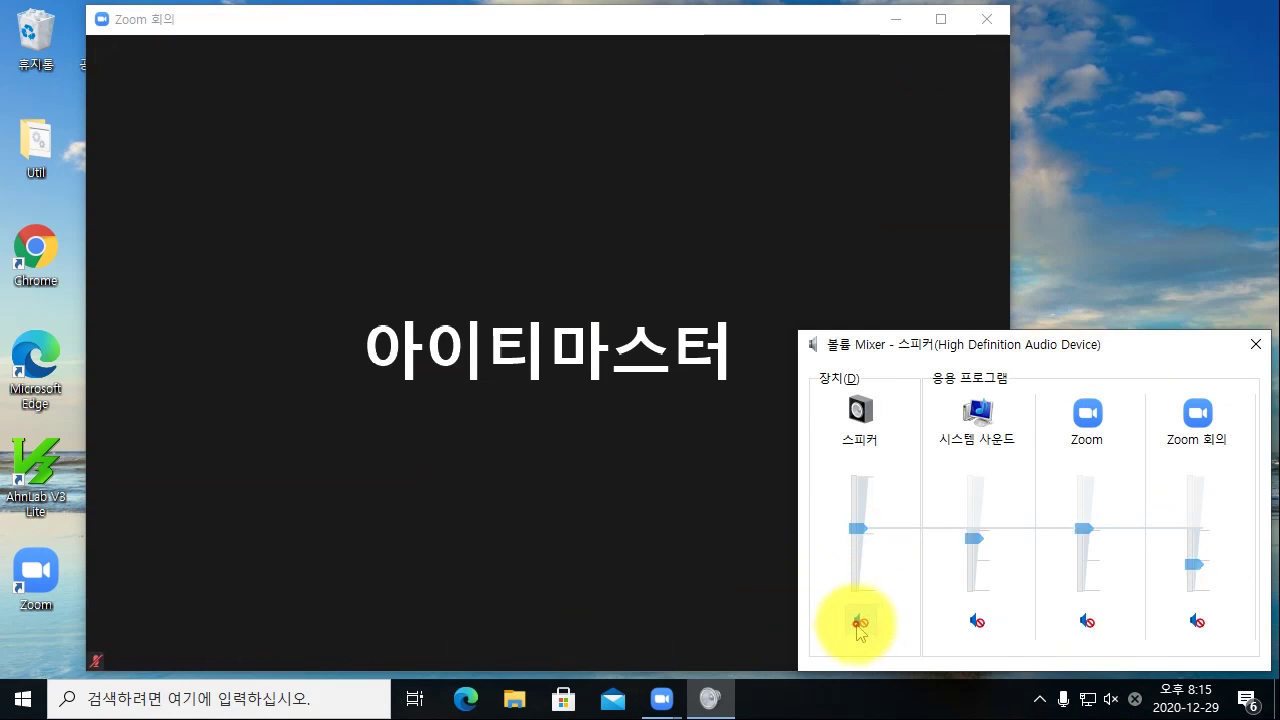
left_click(858, 622)
mouse_move(861, 524)
left_mouse_down()
mouse_move(861, 499)
mouse_move(857, 523)
left_mouse_up()
left_click(1258, 345)
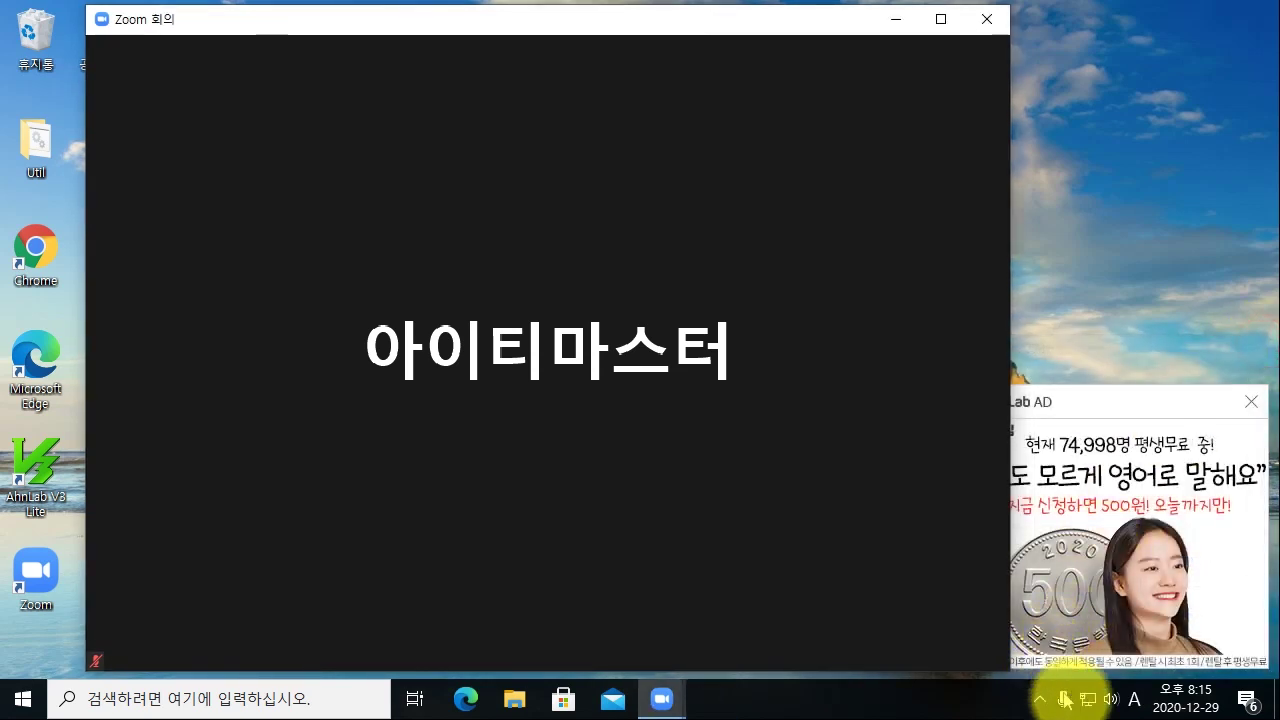
Dismiss the AhnLab advertisement and open the Windows sound settings.
right_click(1110, 699)
left_click(1227, 416)
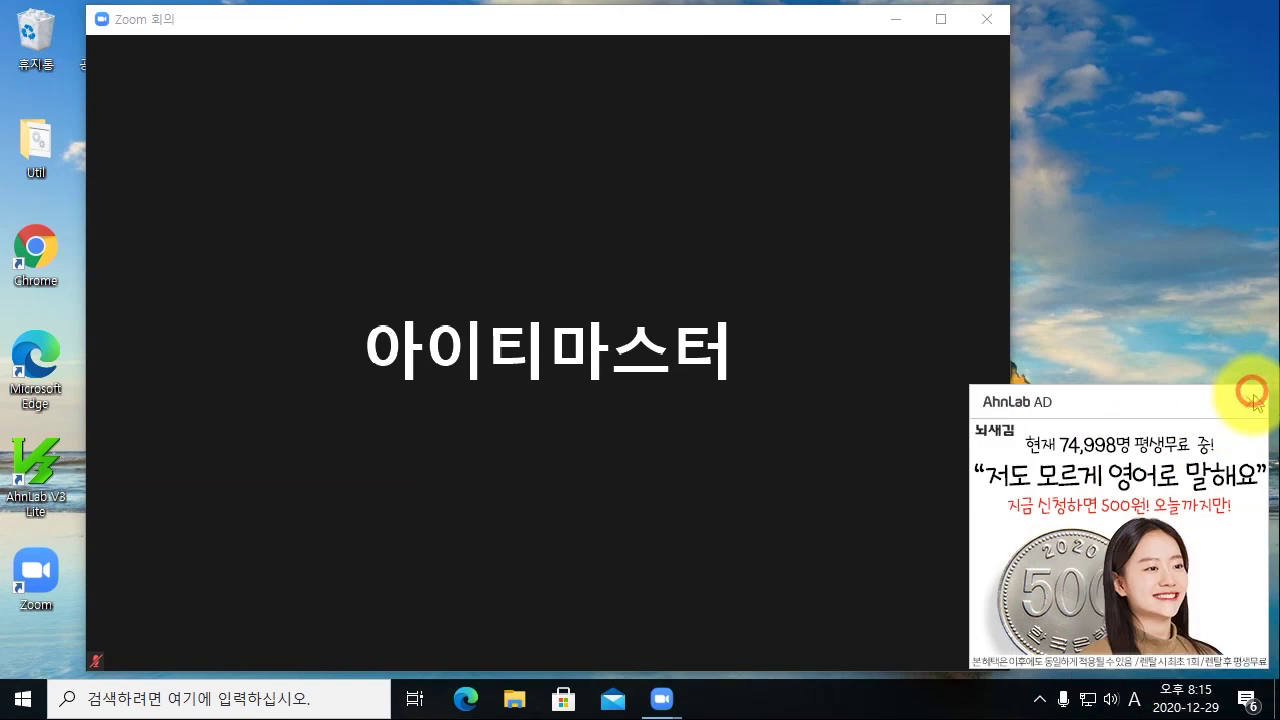
left_click(1245, 400)
right_click(1111, 700)
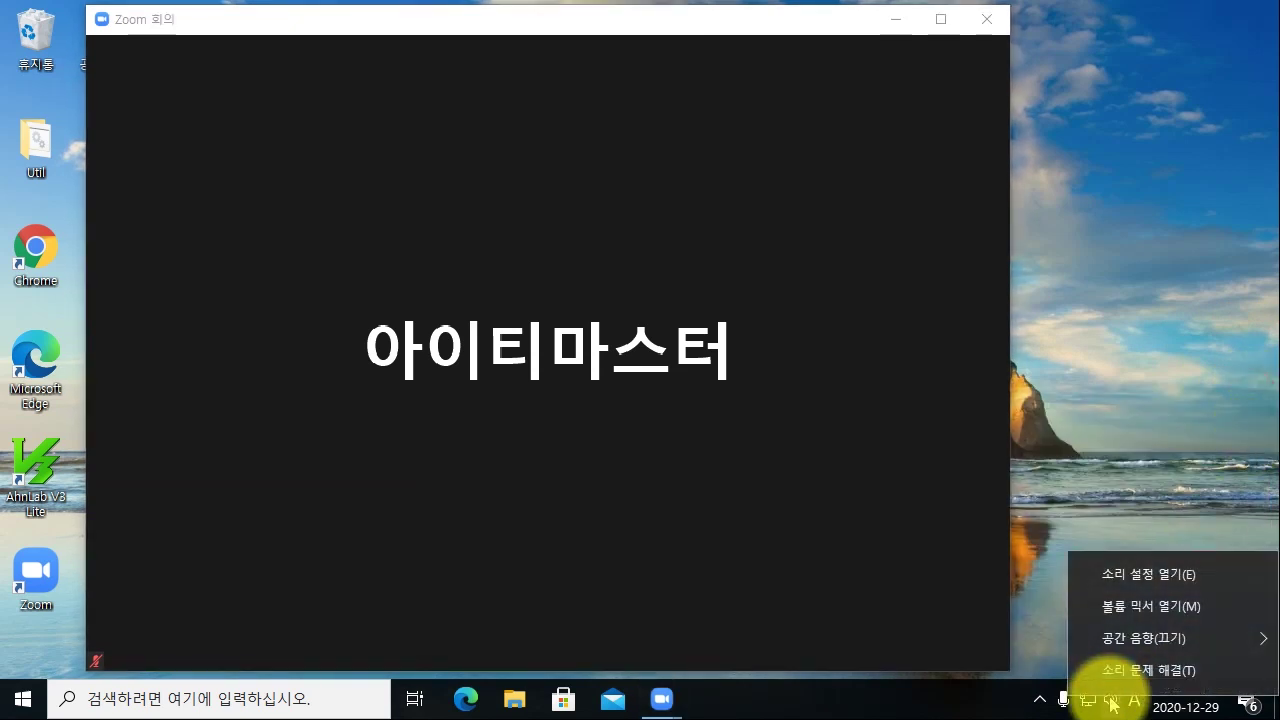
left_click(1170, 577)
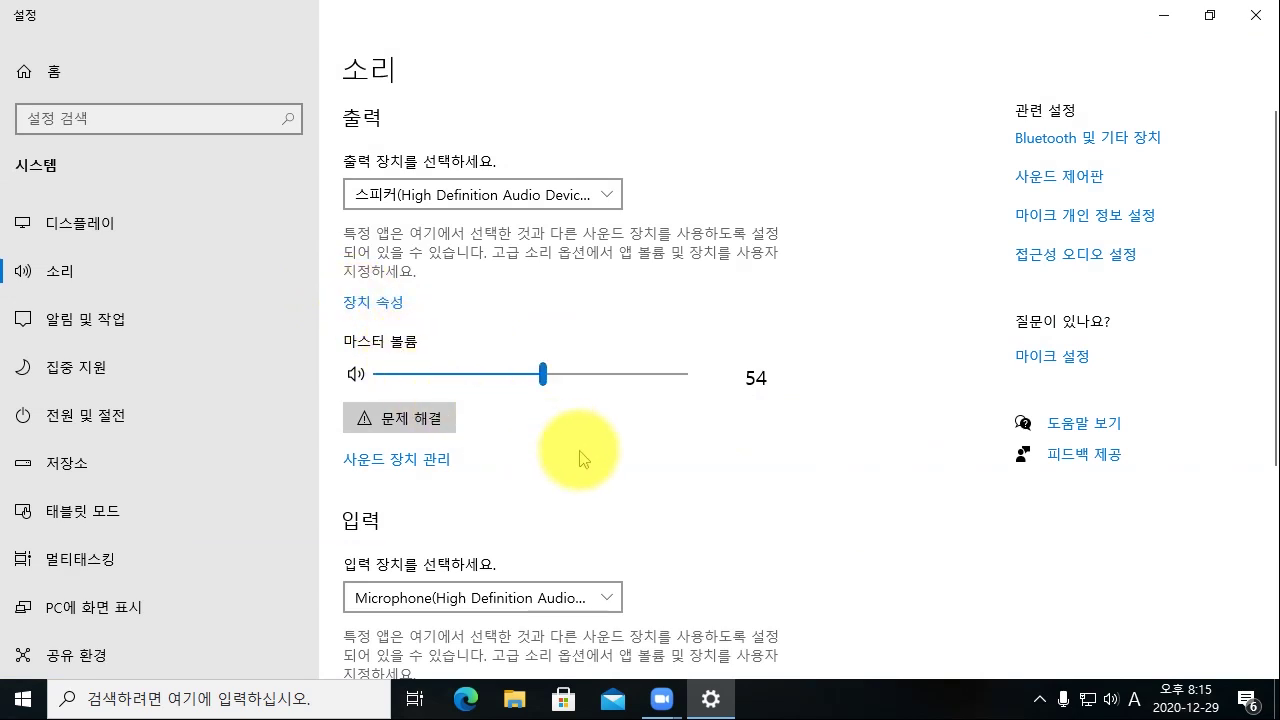
Start the troubleshooter for the sound output device and cancel its problem search.
scroll(584, 457, "down", 3)
scroll(584, 457, "up", 2)
scroll(584, 457, "down", 1)
scroll(581, 457, "down", 1)
scroll(581, 457, "up", 3)
left_click(396, 424)
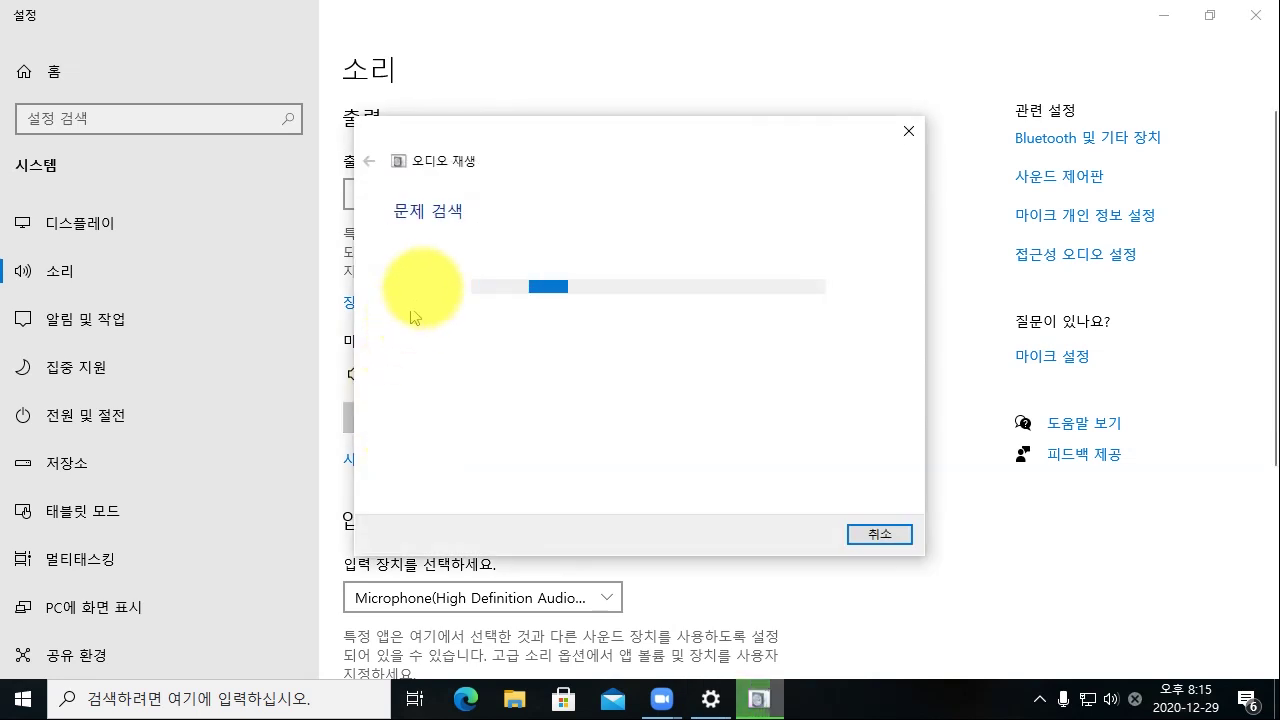
left_click(885, 534)
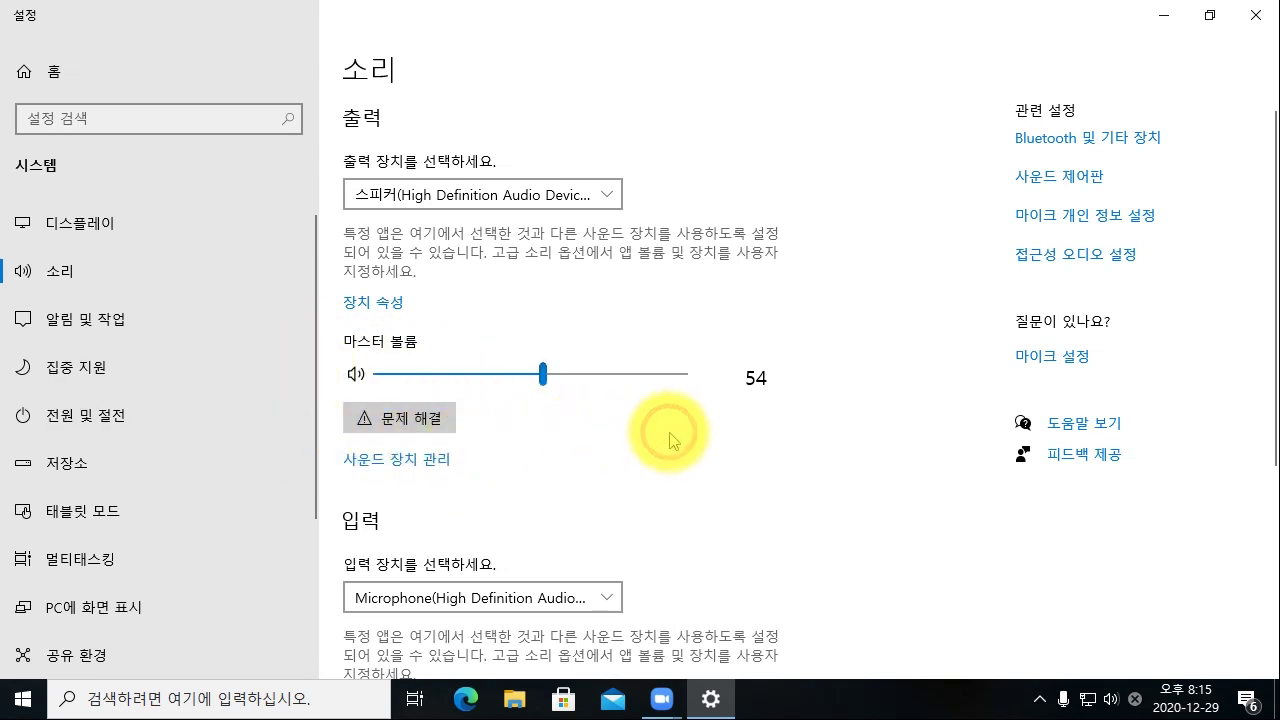
Check the output devices in 앱 볼륨 및 장치 기본 설정 and return to the main sound settings.
scroll(672, 440, "down", 4)
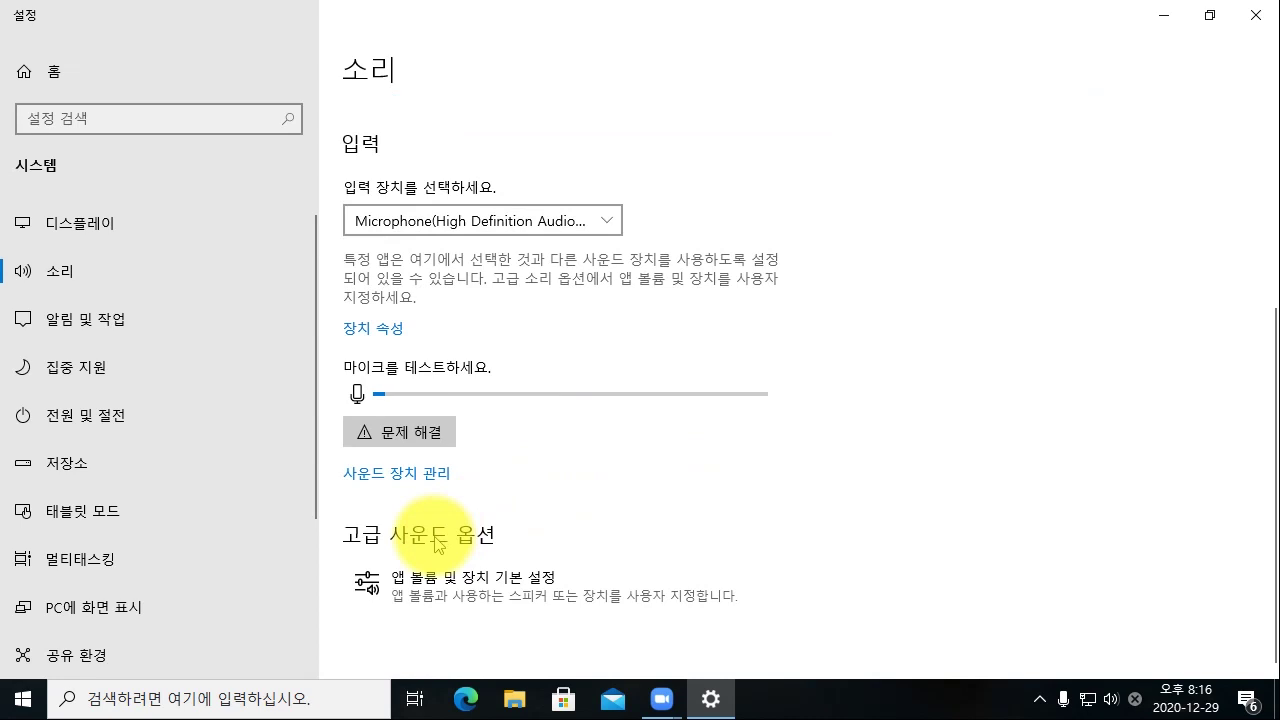
left_click(421, 581)
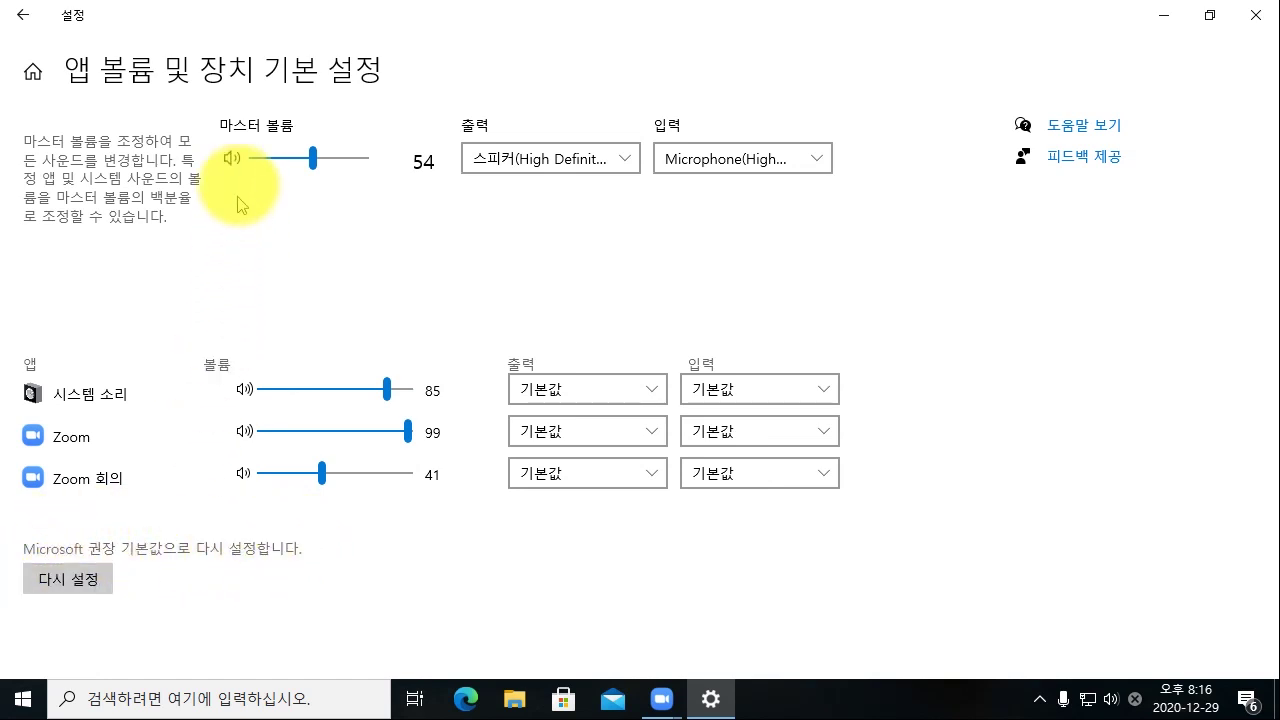
left_click(607, 152)
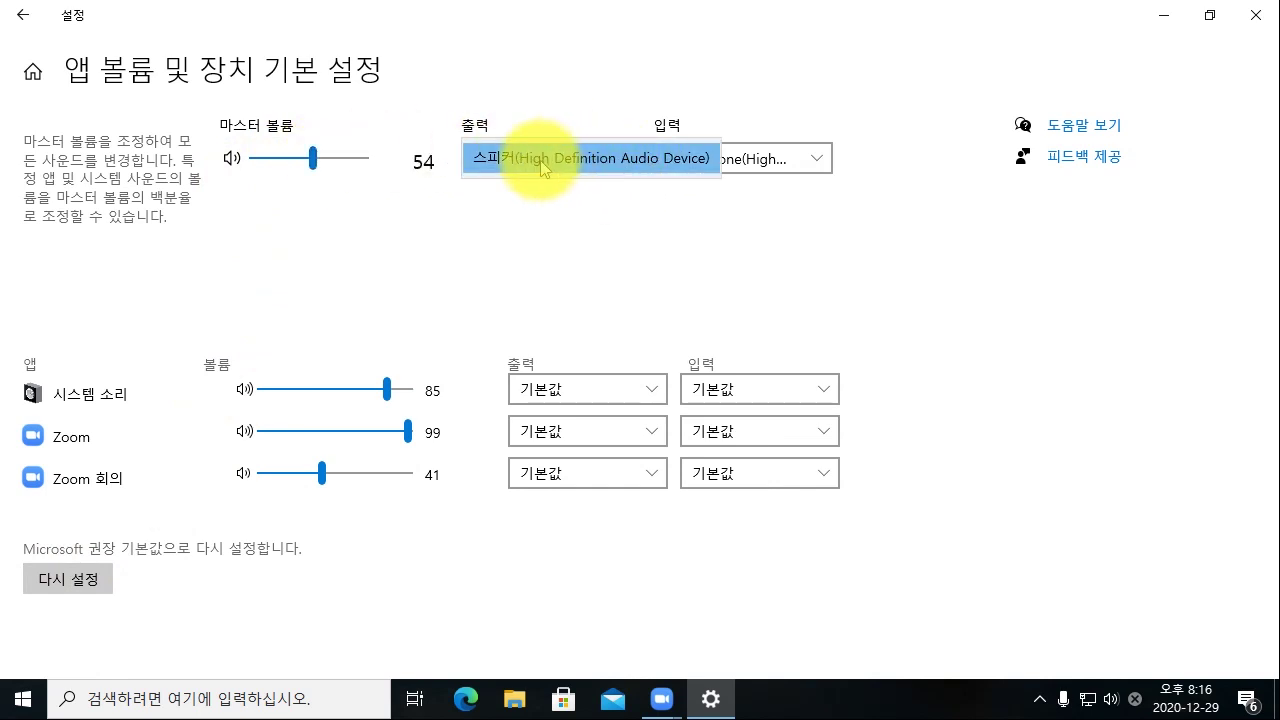
left_click(535, 269)
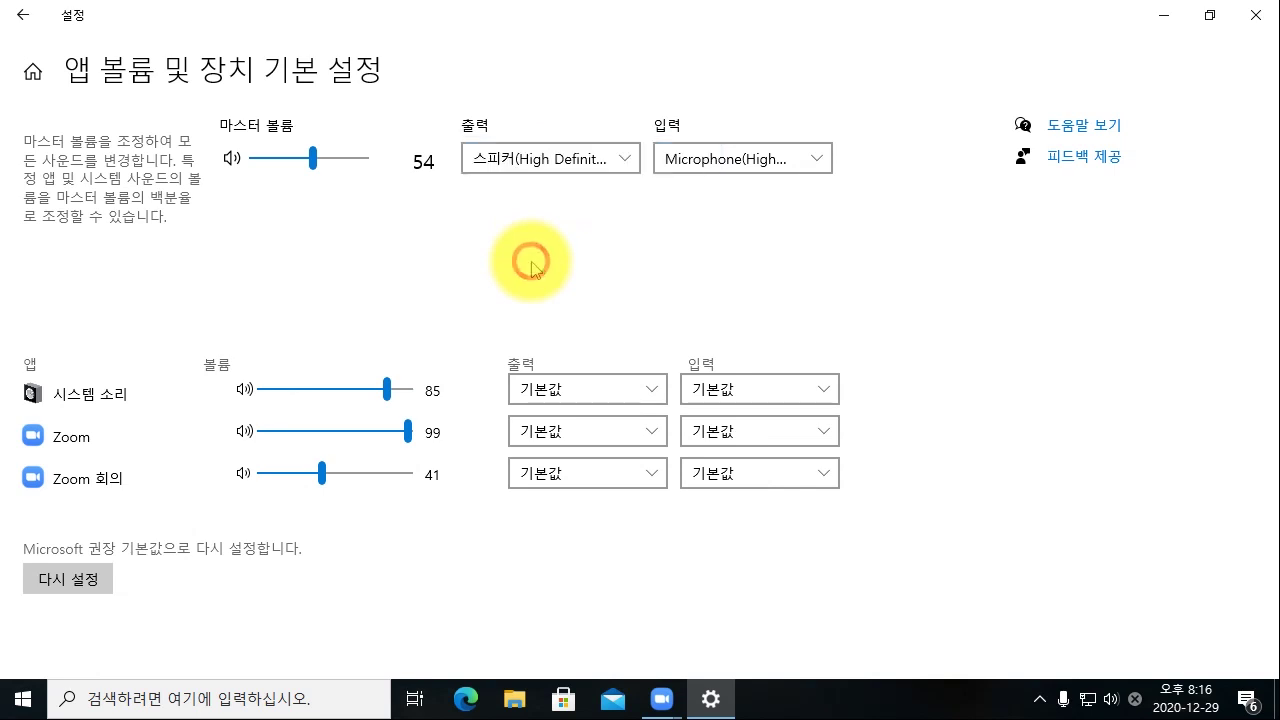
left_click(24, 30)
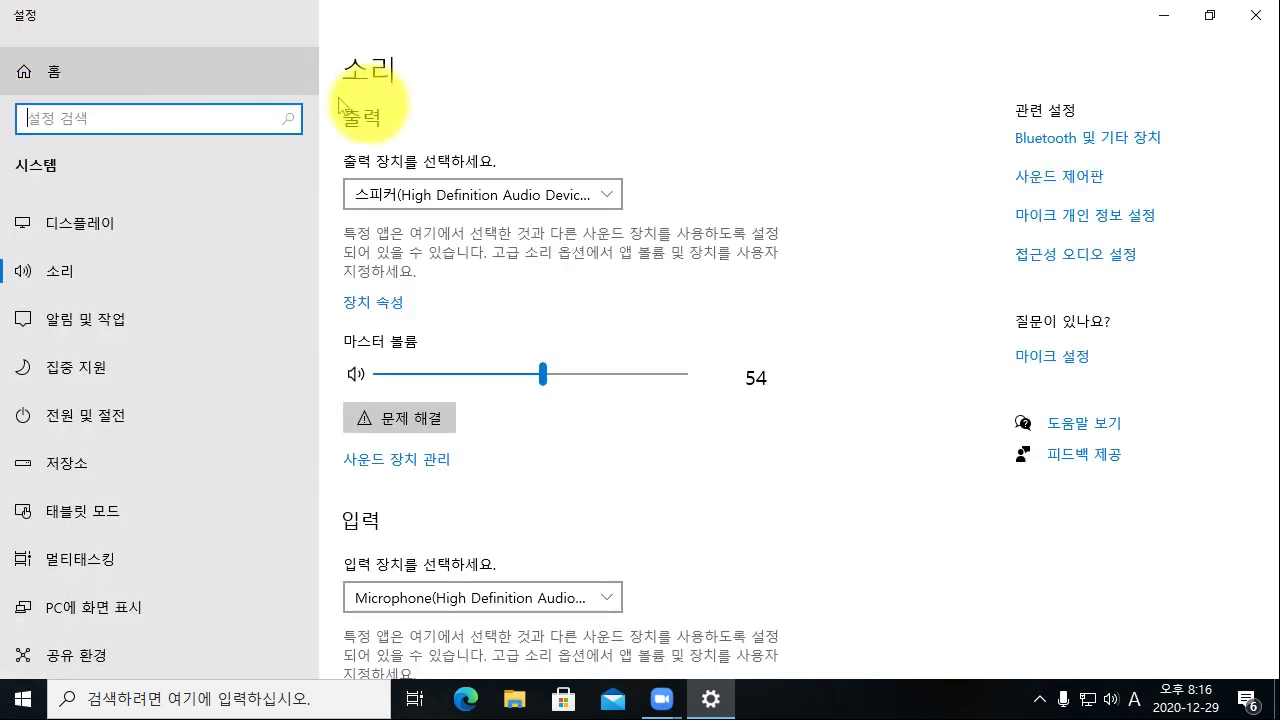
Close the Windows sound settings, then highlight the lines "1. 줌 프로그램만?" and "2. 컴퓨터에서 소리가 들리지." in the Notepad note.
left_click(1271, 10)
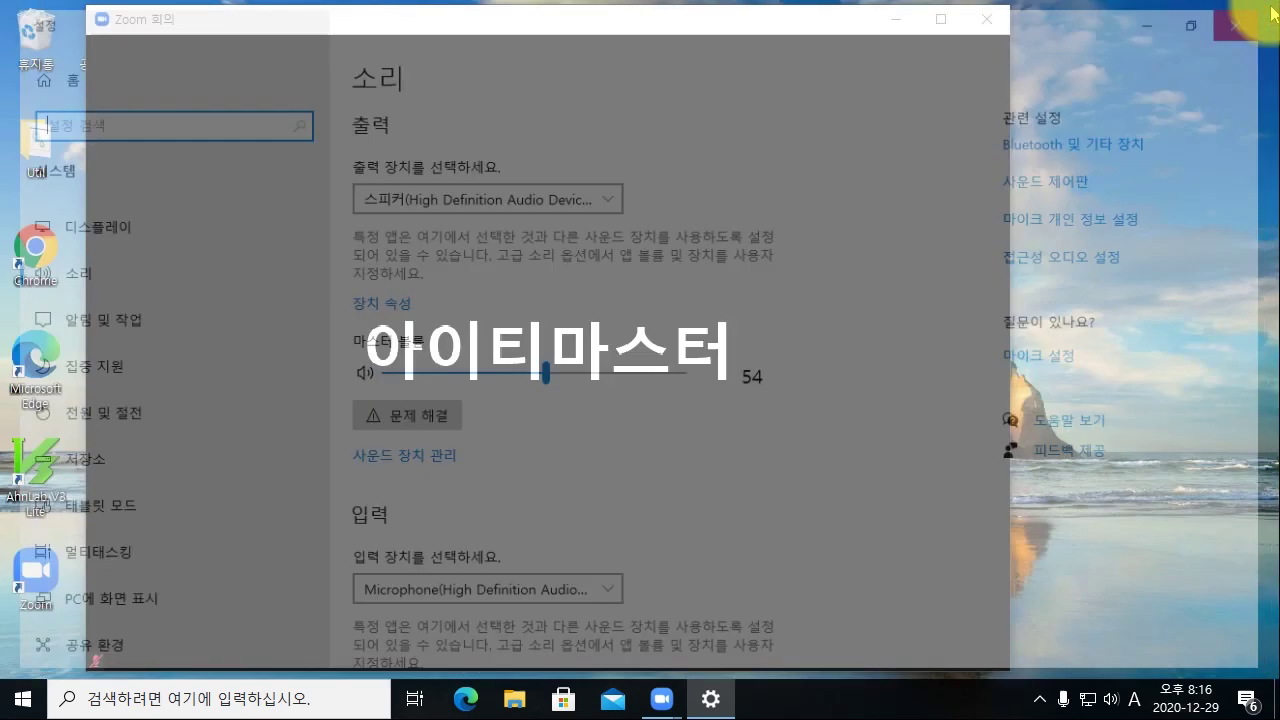
left_click(281, 716)
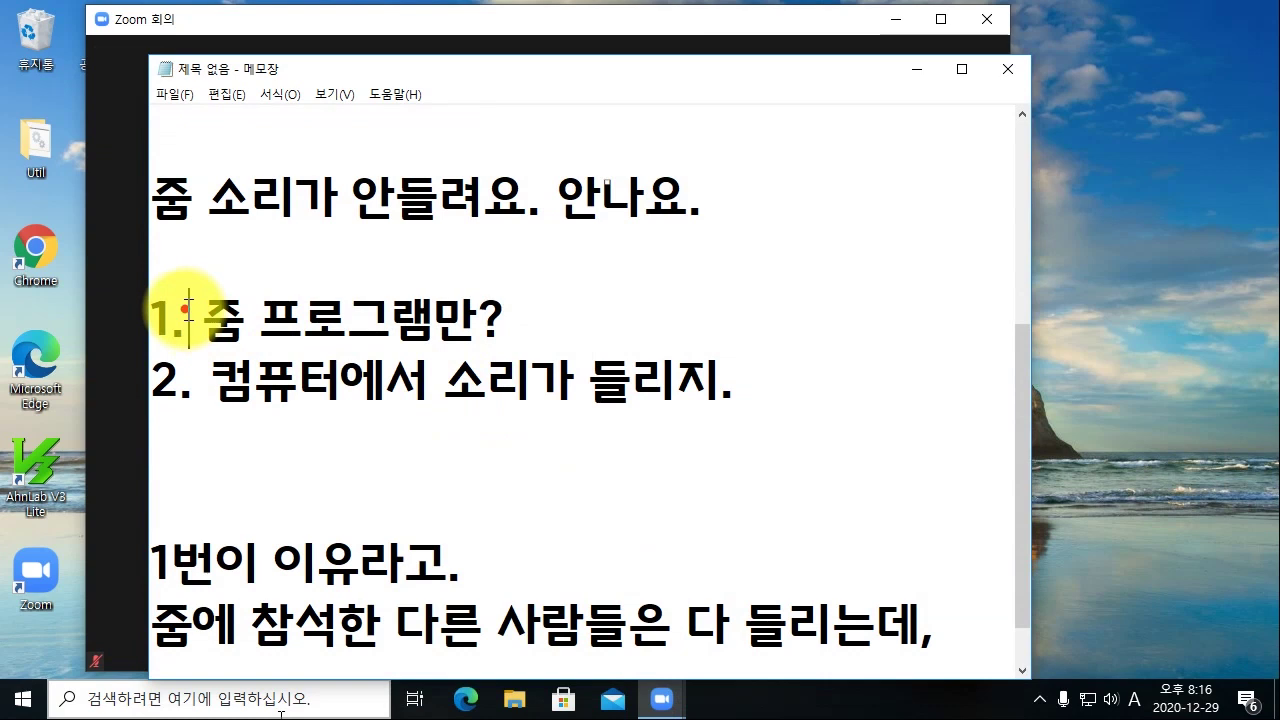
left_click_drag(188, 310, 566, 321)
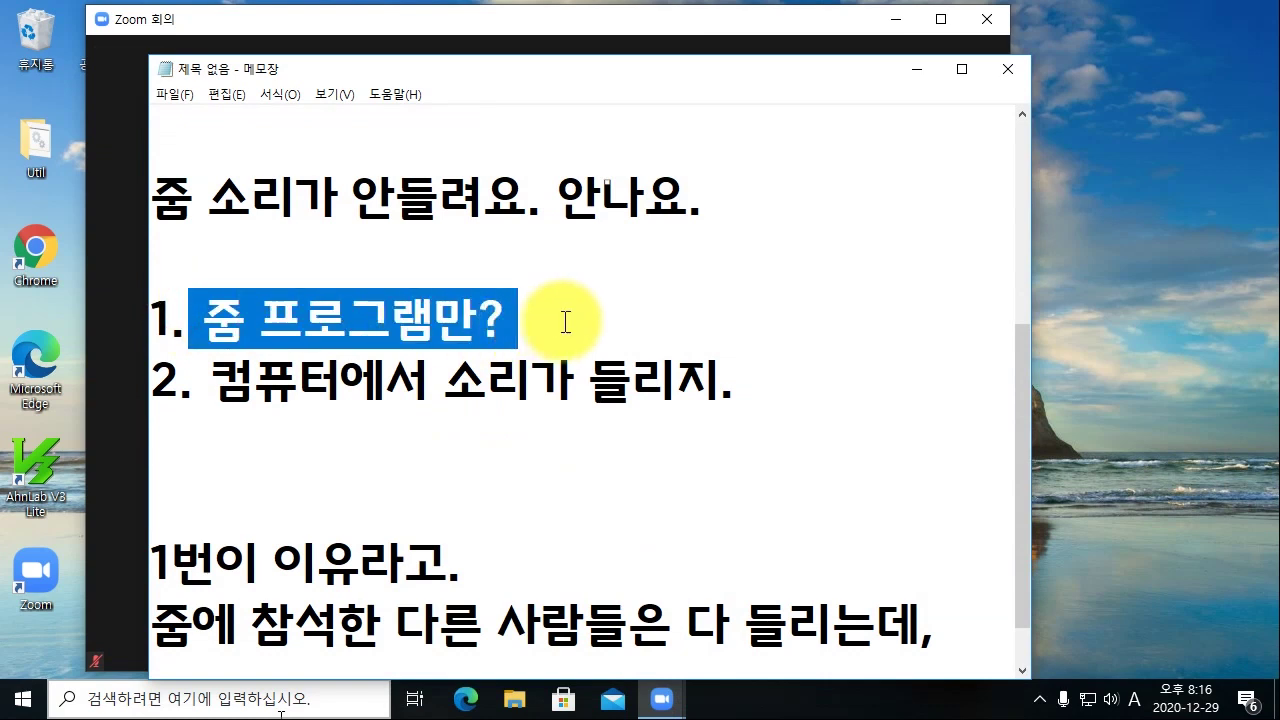
left_click_drag(157, 313, 514, 323)
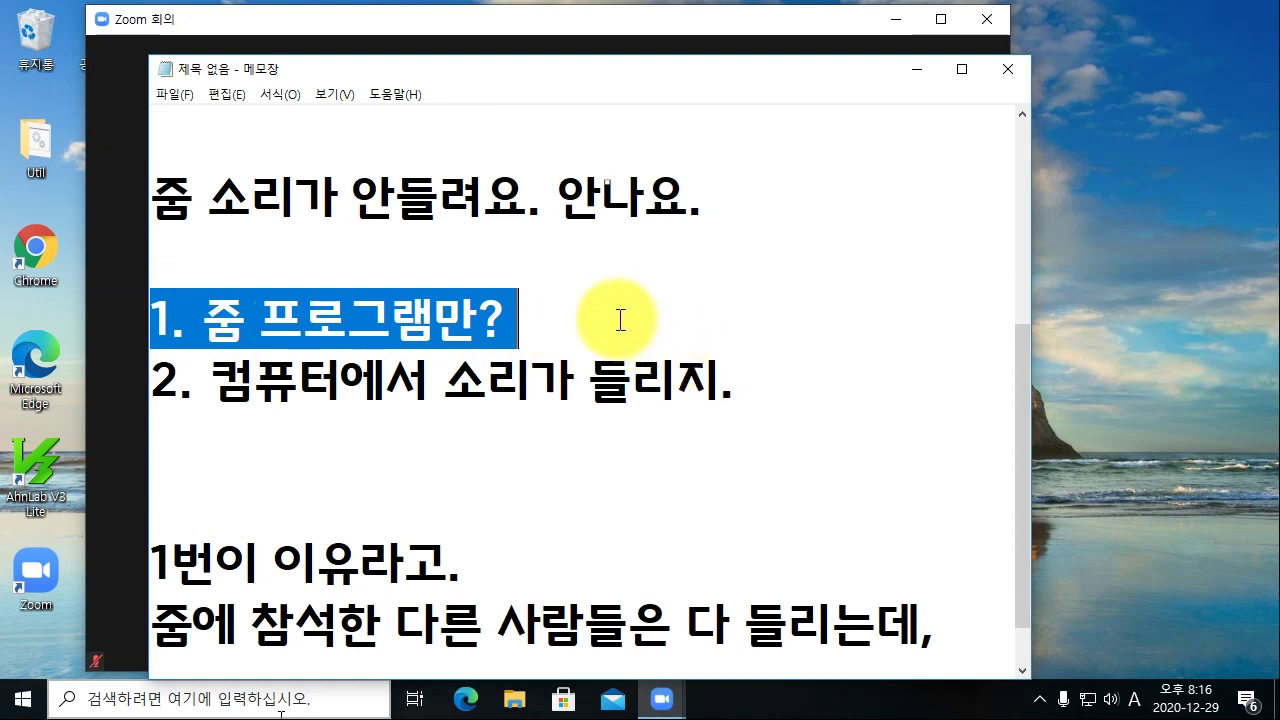
left_click_drag(146, 311, 815, 373)
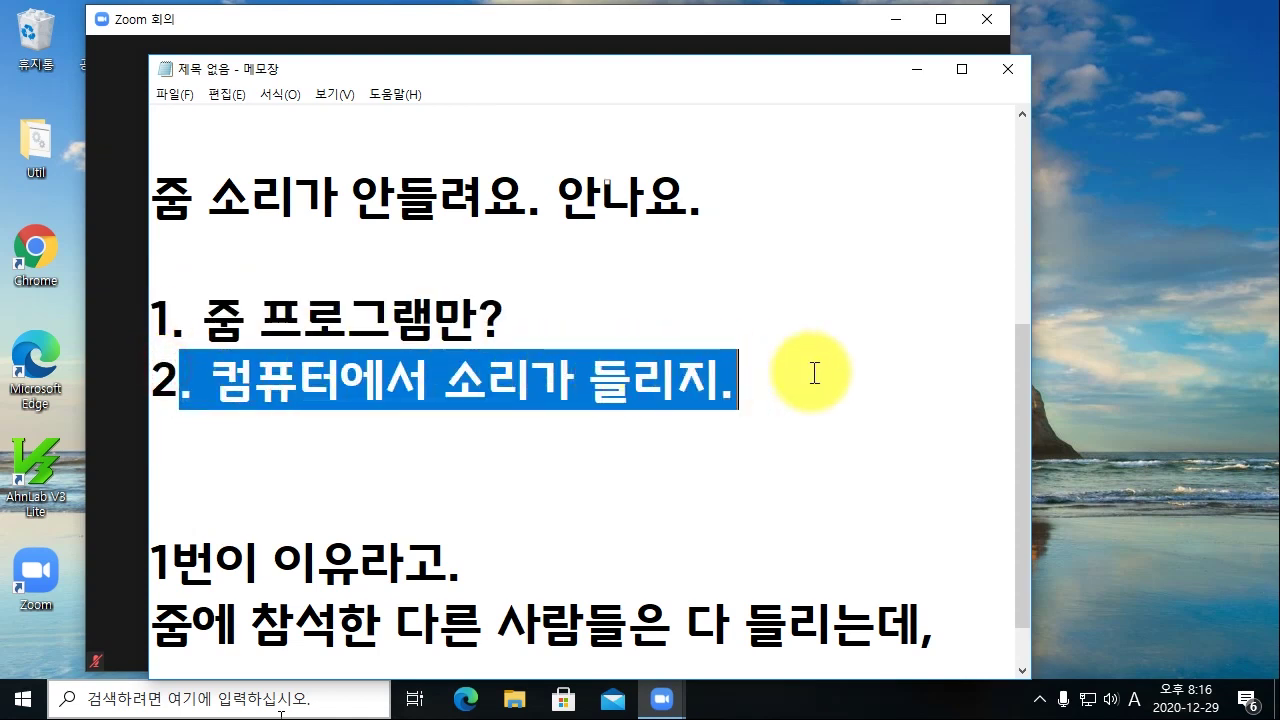
left_click(732, 467)
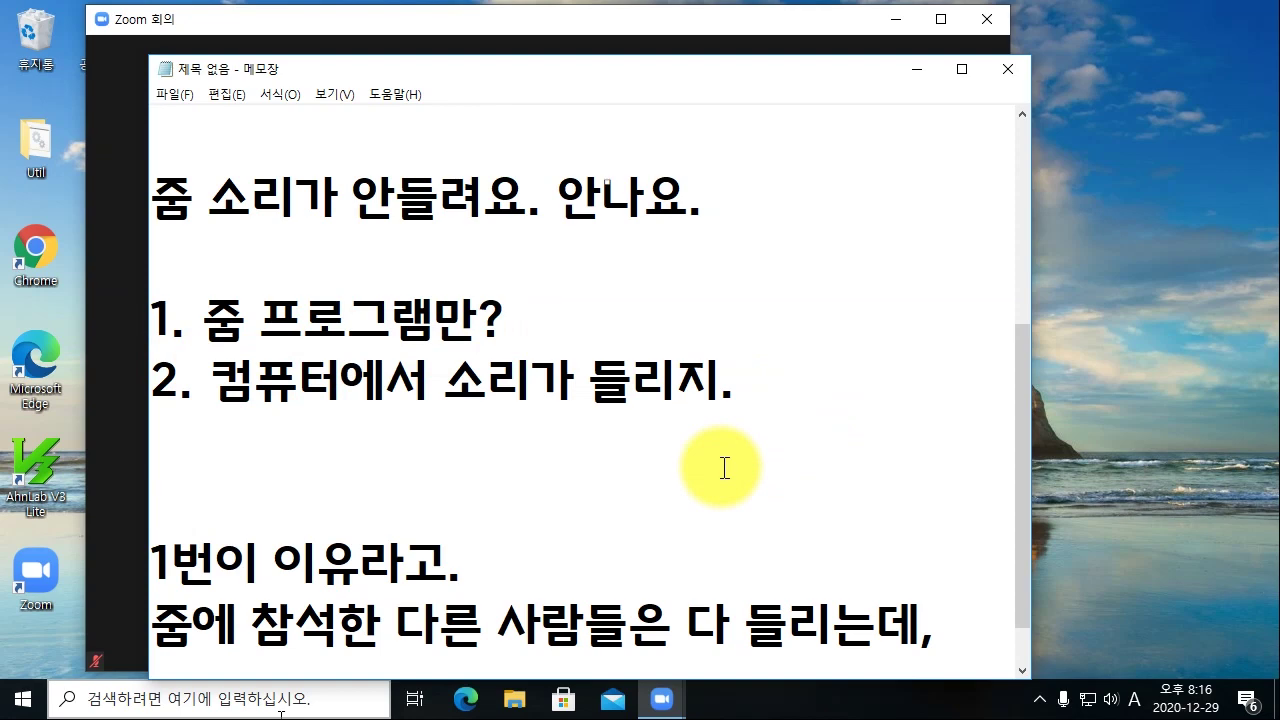
Highlight the line "구독. 좋아요." near the beginning of the note.
scroll(722, 480, "down", 1)
scroll(719, 481, "up", 3)
scroll(719, 481, "down", 3)
scroll(719, 481, "up", 3)
left_click_drag(472, 434, 124, 405)
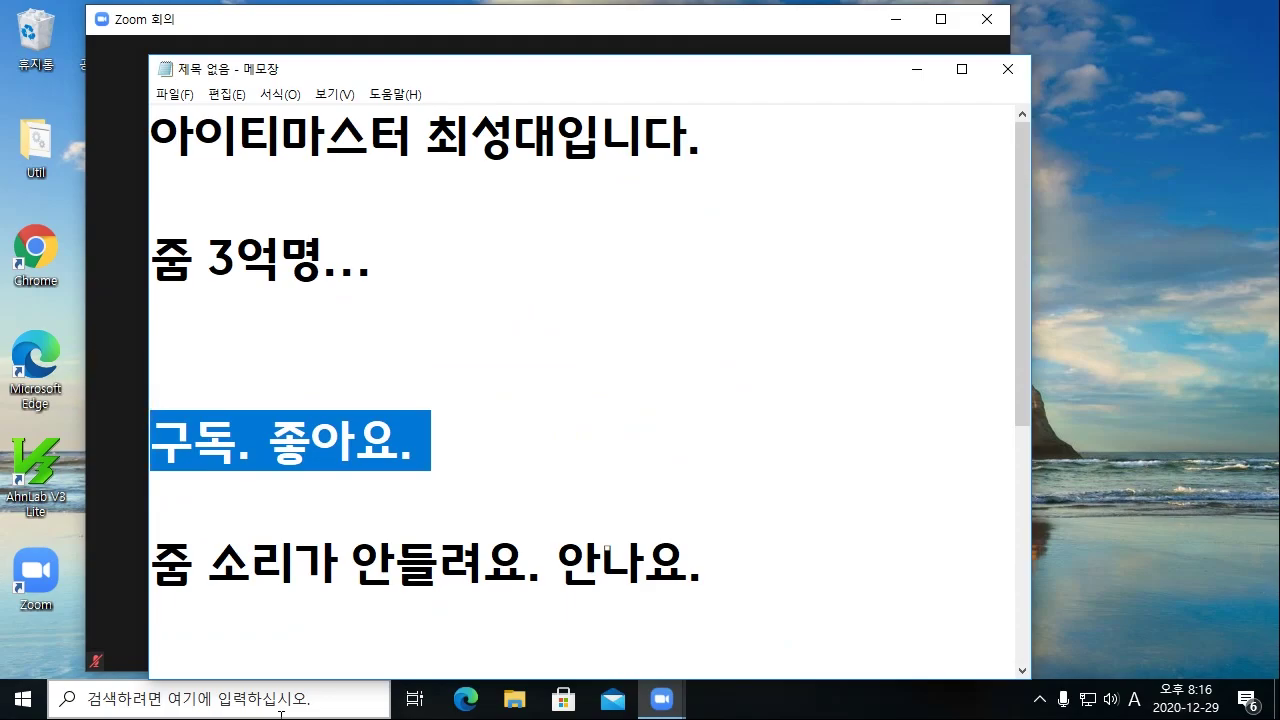